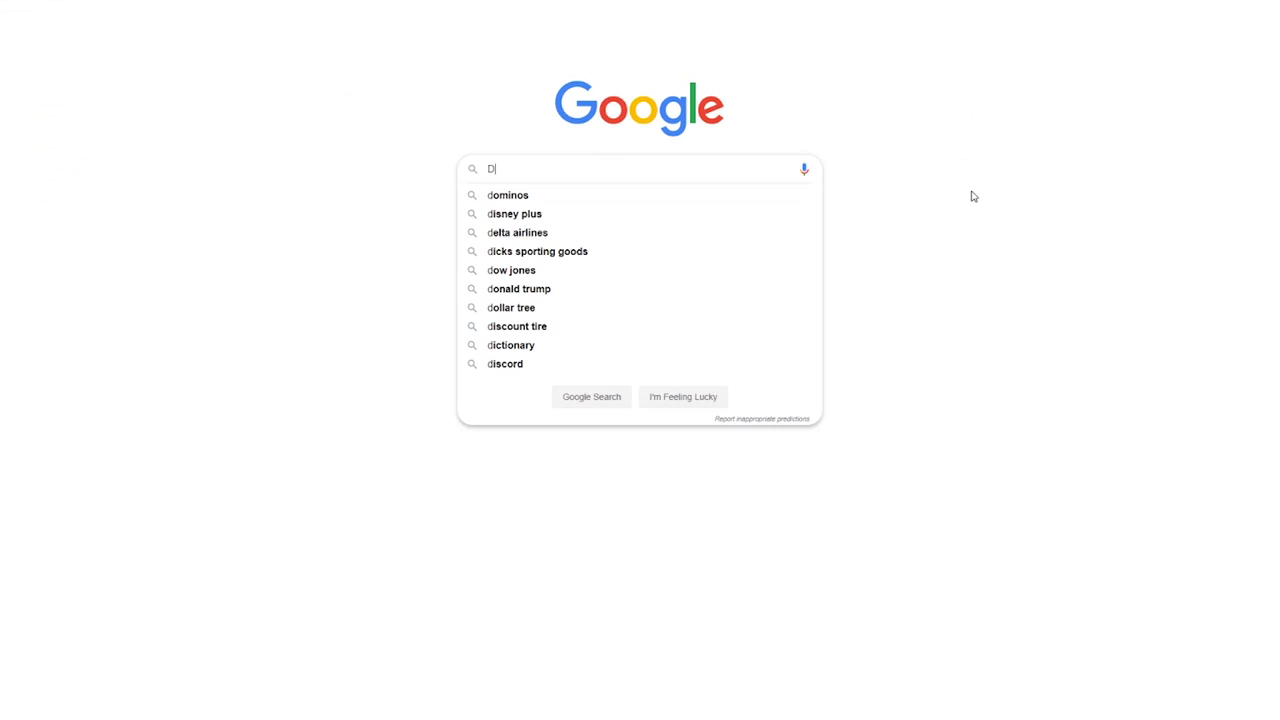
Search Google for 'Define UDIM' and scroll through the results
{"action": "type", "text": "efine UDIM"}
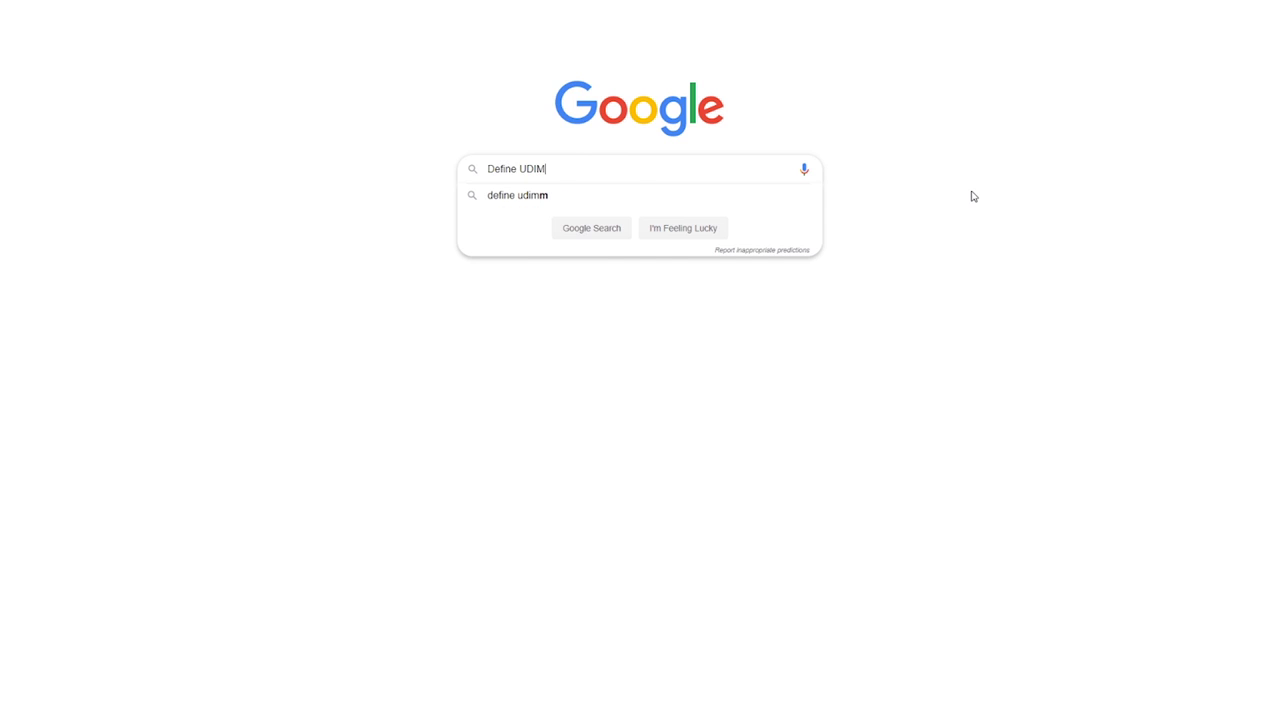
{"action": "key", "text": "Return"}
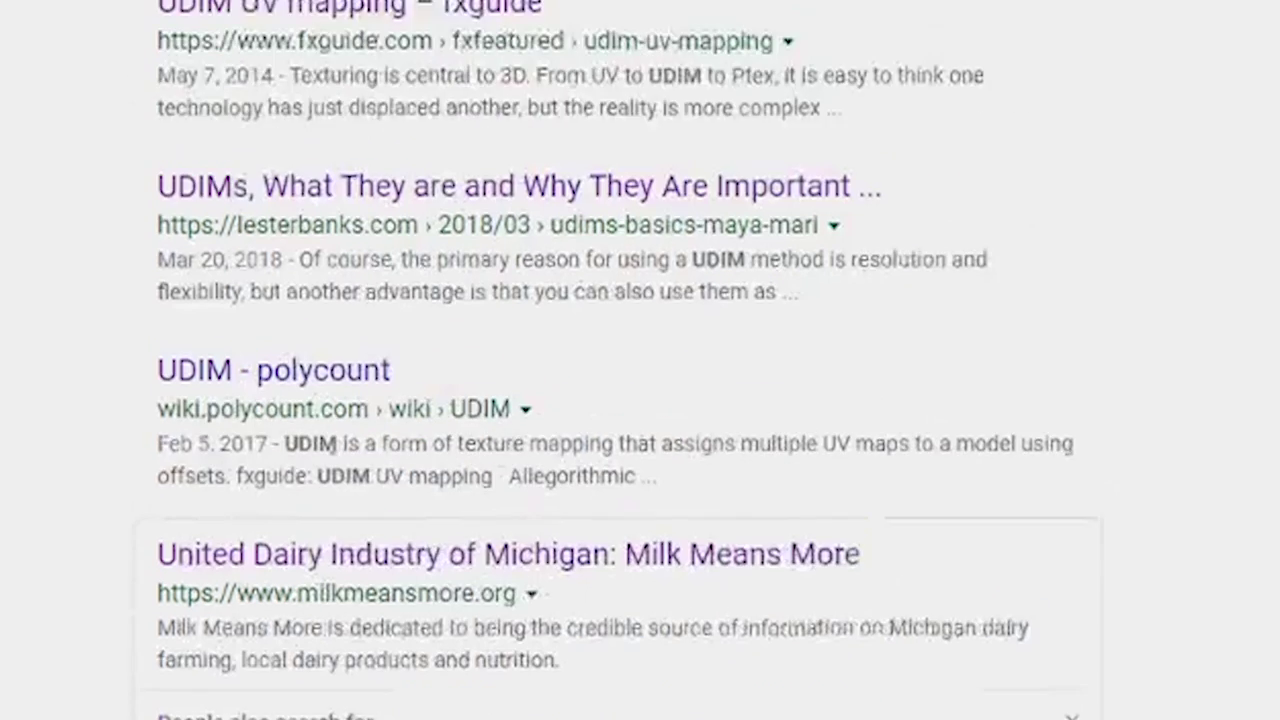
{"action": "scroll", "coordinate": [640, 360], "scroll_direction": "down", "scroll_amount": 3}
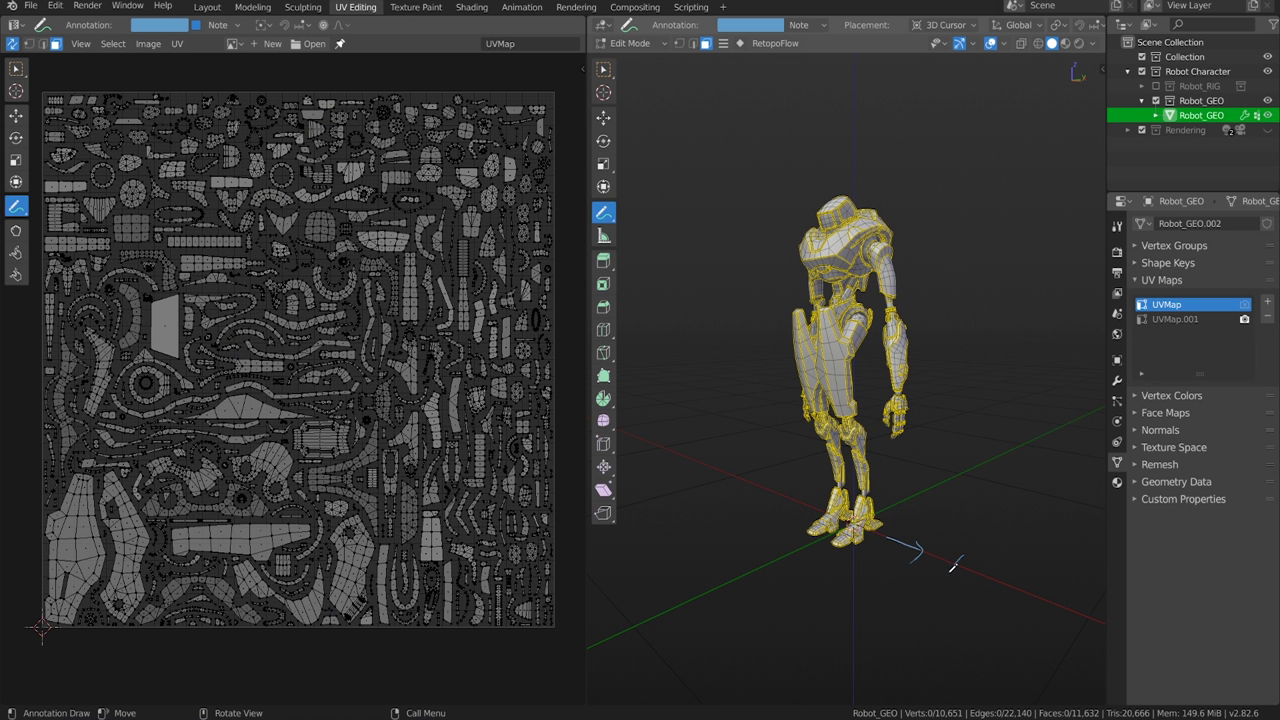
Sketch annotation arrows marking the Y/Z axes on the robot and U/V under the UV layout
{"action": "left_click_drag", "start_coordinate": [900, 502], "coordinate": [968, 481]}
{"action": "mouse_move", "coordinate": [852, 180]}
{"action": "left_mouse_down"}
{"action": "mouse_move", "coordinate": [855, 133]}
{"action": "mouse_move", "coordinate": [884, 176]}
{"action": "left_mouse_up"}
{"action": "left_click_drag", "start_coordinate": [88, 660], "coordinate": [130, 653]}
{"action": "mouse_move", "coordinate": [114, 648]}
{"action": "left_mouse_down"}
{"action": "mouse_move", "coordinate": [116, 672]}
{"action": "mouse_move", "coordinate": [174, 650]}
{"action": "left_mouse_up"}
{"action": "left_click_drag", "start_coordinate": [20, 597], "coordinate": [28, 561]}
{"action": "left_click_drag", "start_coordinate": [13, 485], "coordinate": [34, 485]}
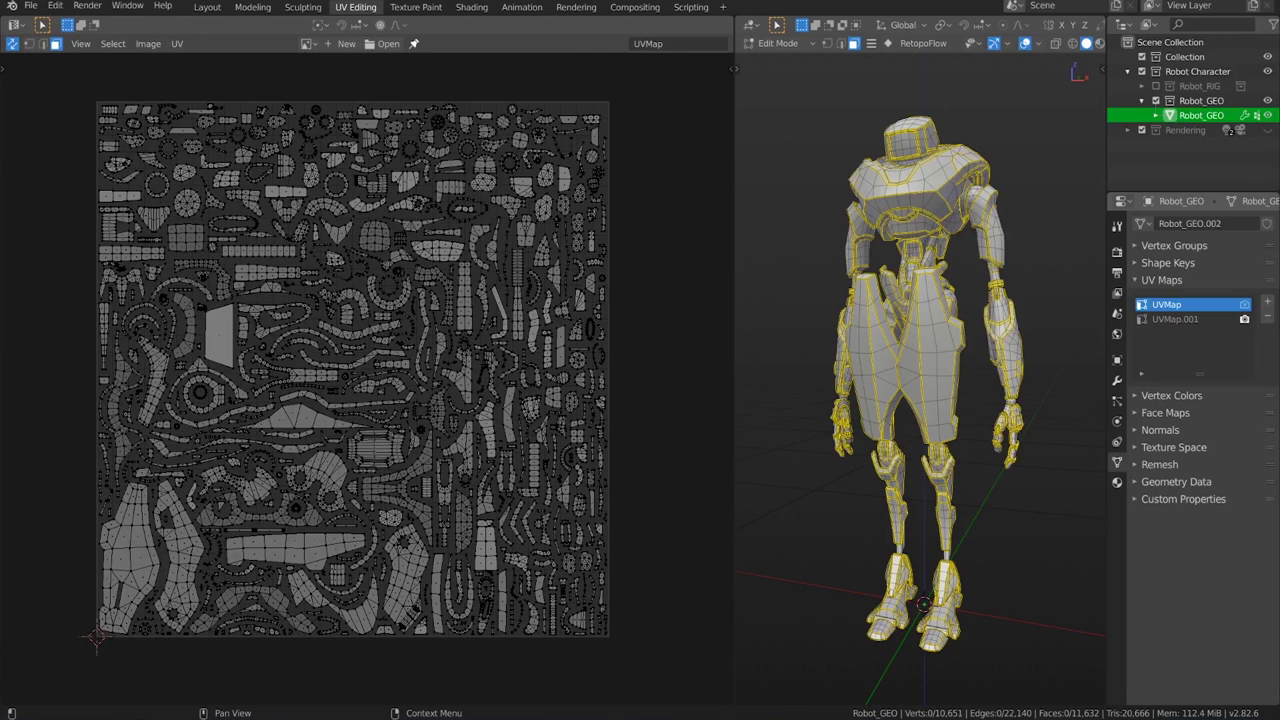
Create an Untitled 1024 px Color Grid image and set viewport shading color to Texture
{"action": "left_click", "coordinate": [348, 44]}
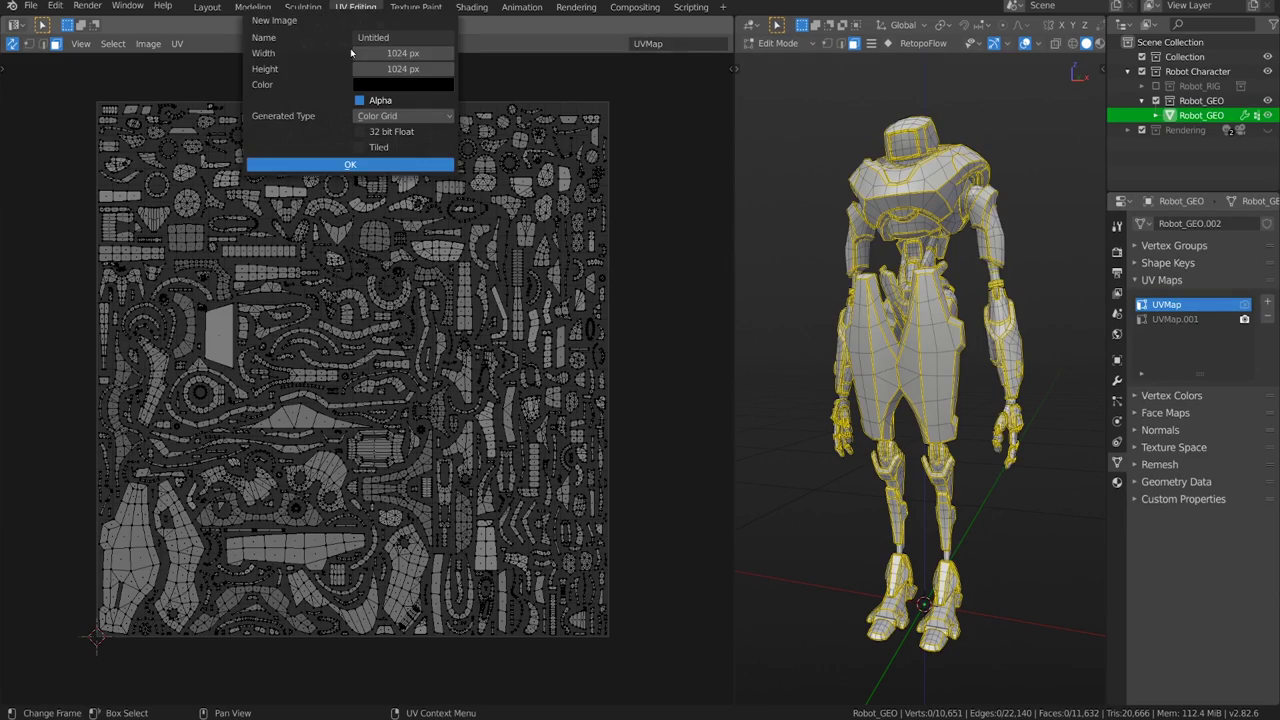
{"action": "left_click", "coordinate": [400, 168]}
{"action": "scroll", "coordinate": [399, 174], "scroll_direction": "down", "scroll_amount": 6}
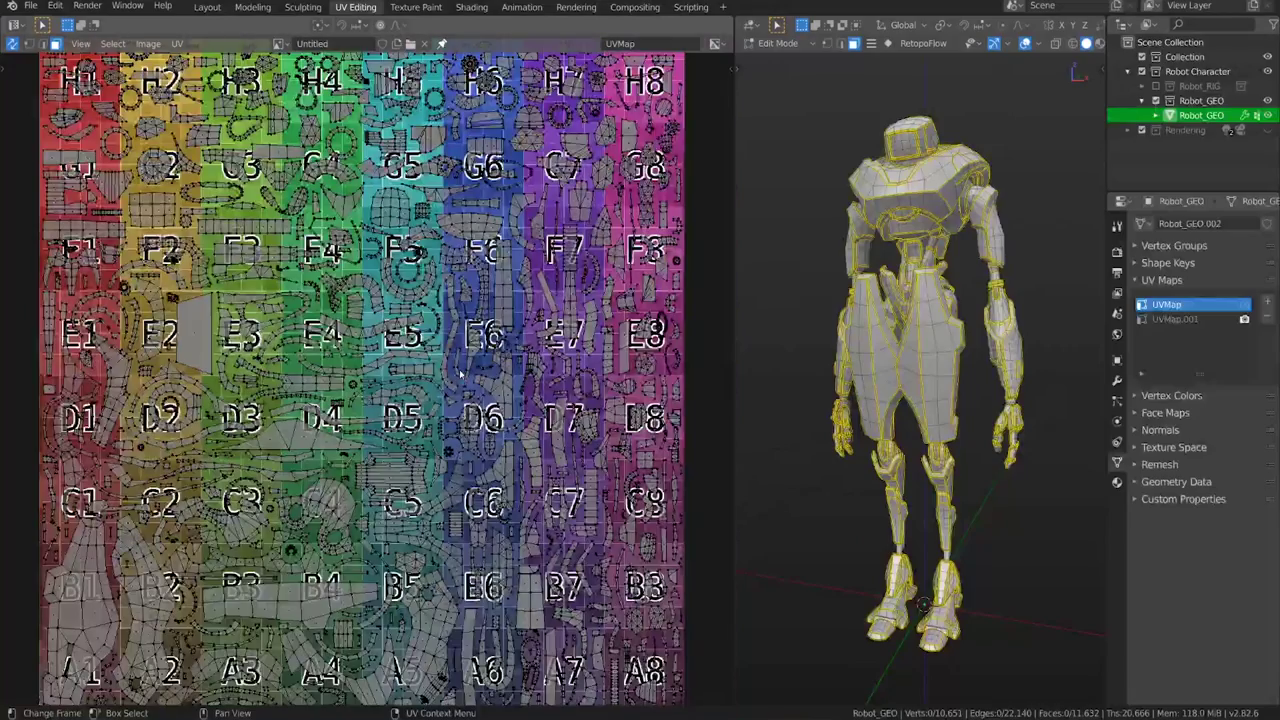
{"action": "left_click", "coordinate": [1095, 44]}
{"action": "left_click", "coordinate": [1140, 236]}
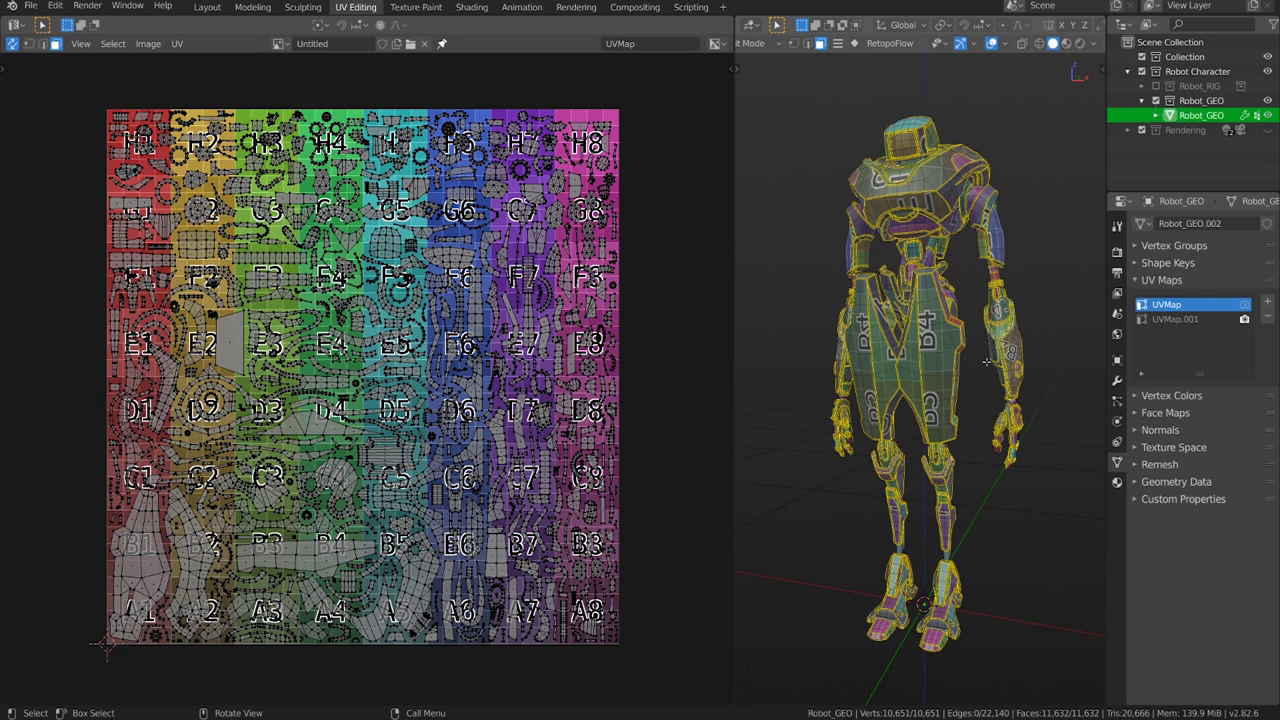
Select the robot's leg armour faces, linked by normals, and enlarge their UV islands
{"action": "left_click", "coordinate": [969, 421]}
{"action": "key", "text": "ctrl+l"}
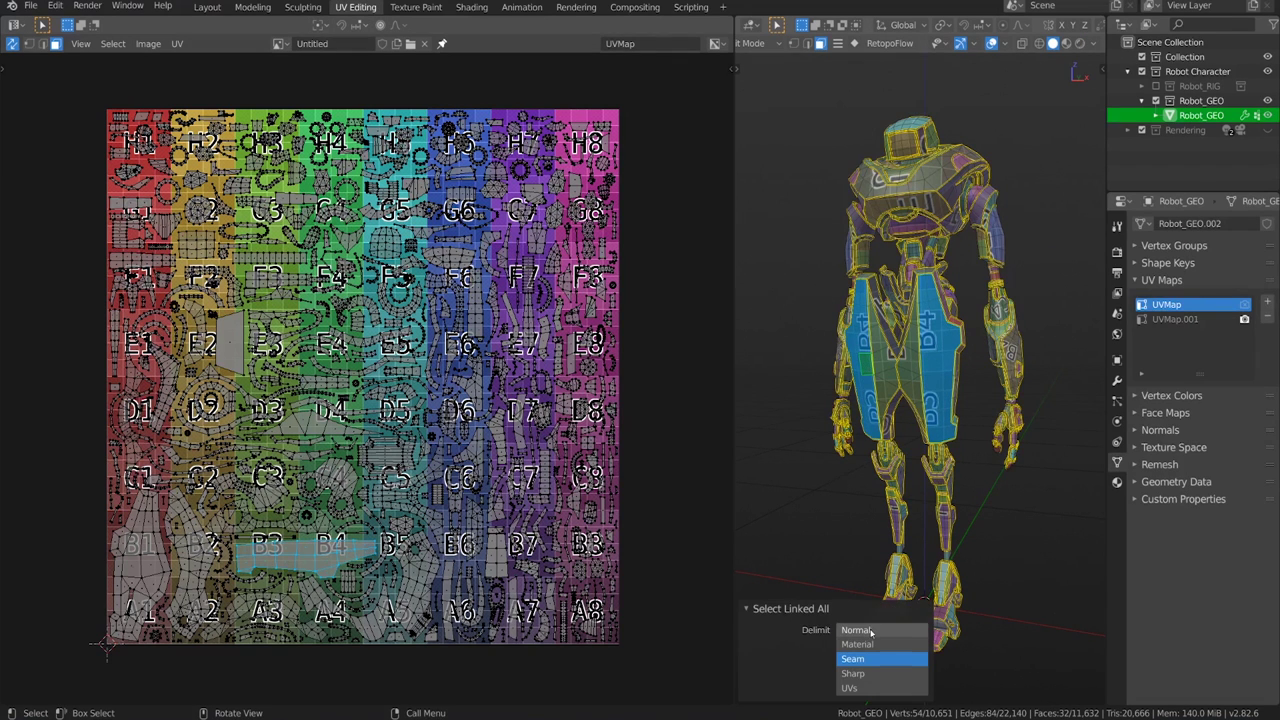
{"action": "left_click", "coordinate": [855, 630]}
{"action": "scroll", "coordinate": [449, 521], "scroll_direction": "down", "scroll_amount": 2}
{"action": "key", "text": "s"}
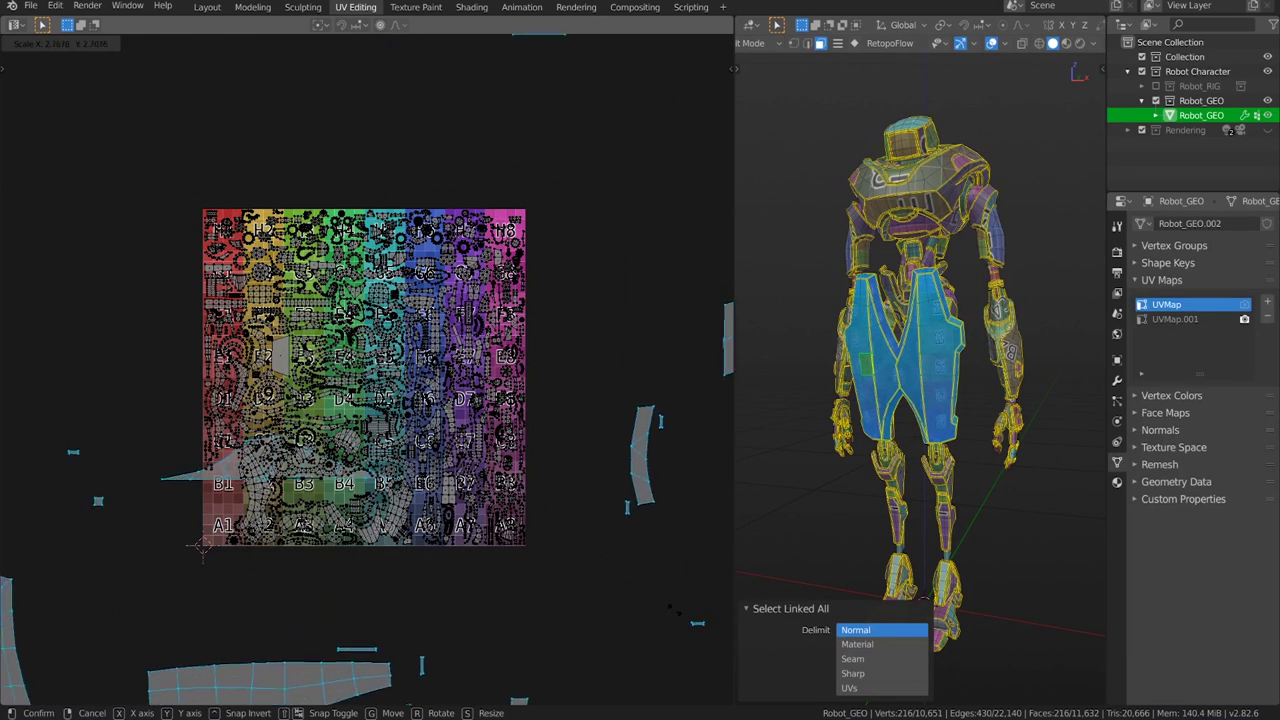
{"action": "left_click", "coordinate": [585, 515]}
Select all UVs and pack every island into the tile with UVPackmaster2
{"action": "key", "text": "a"}
{"action": "key", "text": "n"}
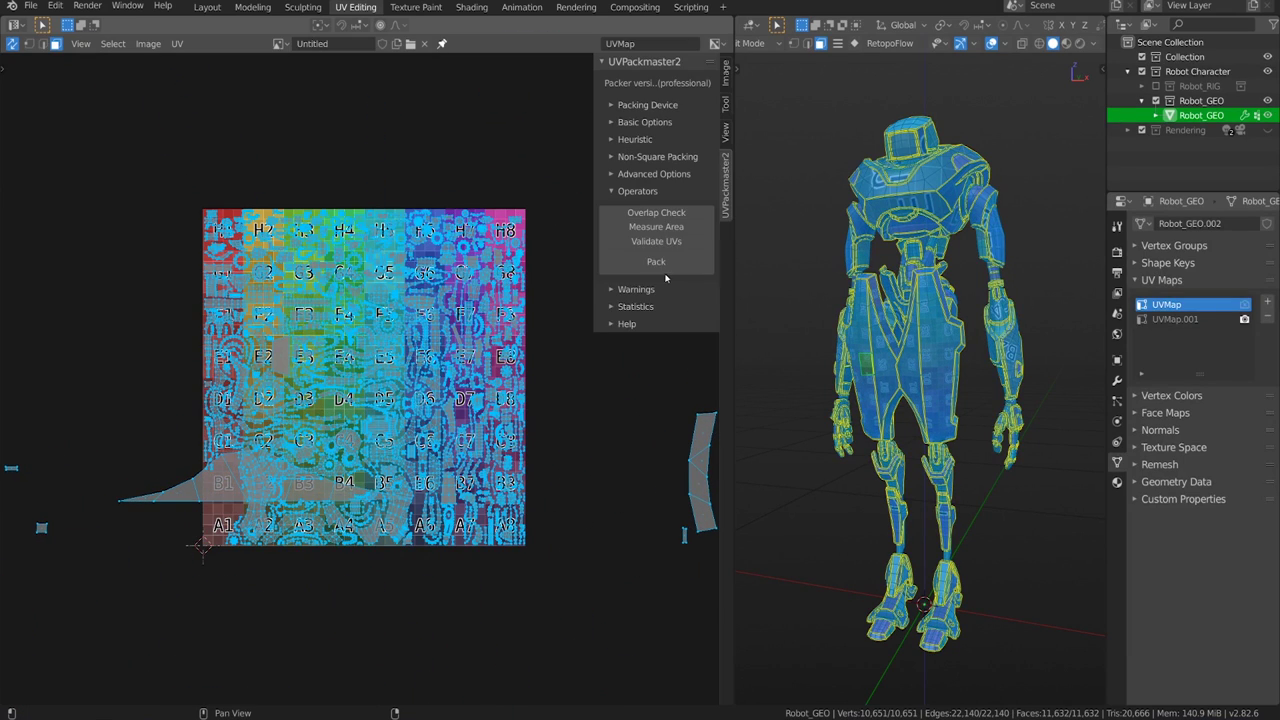
{"action": "left_click", "coordinate": [662, 264]}
{"action": "scroll", "coordinate": [605, 517], "scroll_direction": "up", "scroll_amount": 2}
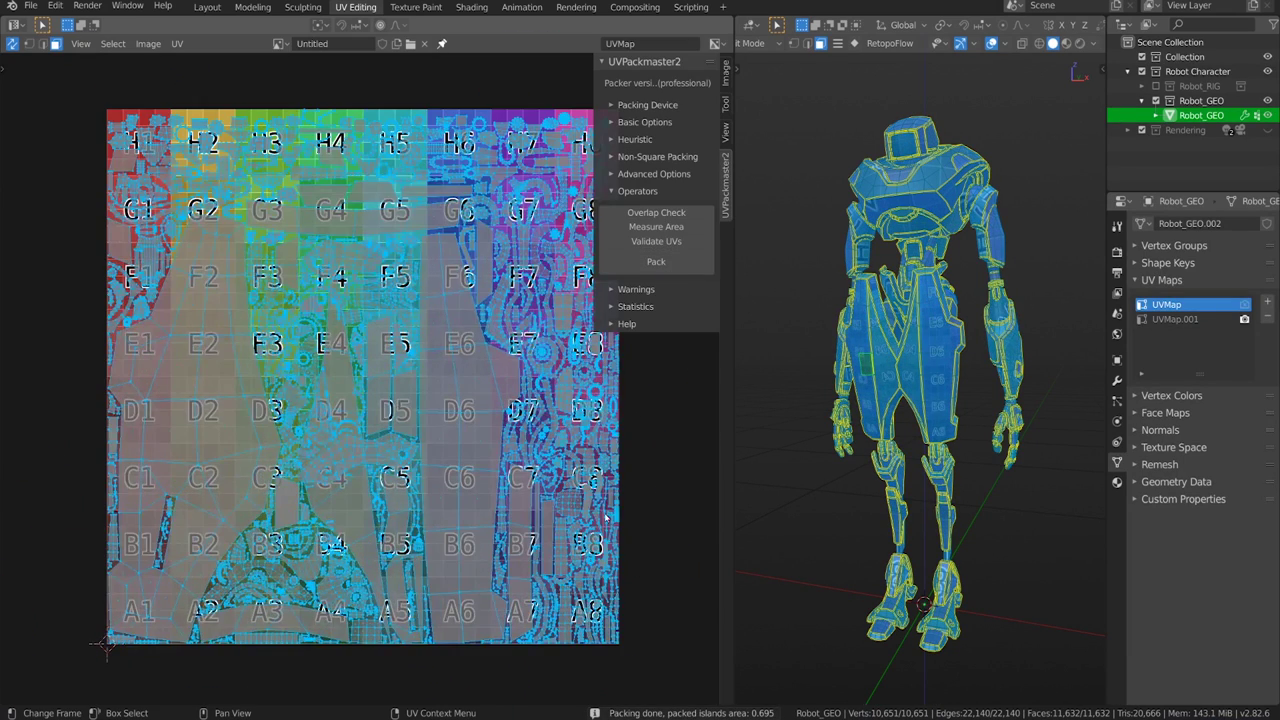
{"action": "key", "text": "n"}
Reselect all UVs and shrink the whole UV layout
{"action": "key", "text": "alt+a"}
{"action": "key", "text": "a"}
{"action": "scroll", "coordinate": [627, 513], "scroll_direction": "down", "scroll_amount": 1}
{"action": "key", "text": "n"}
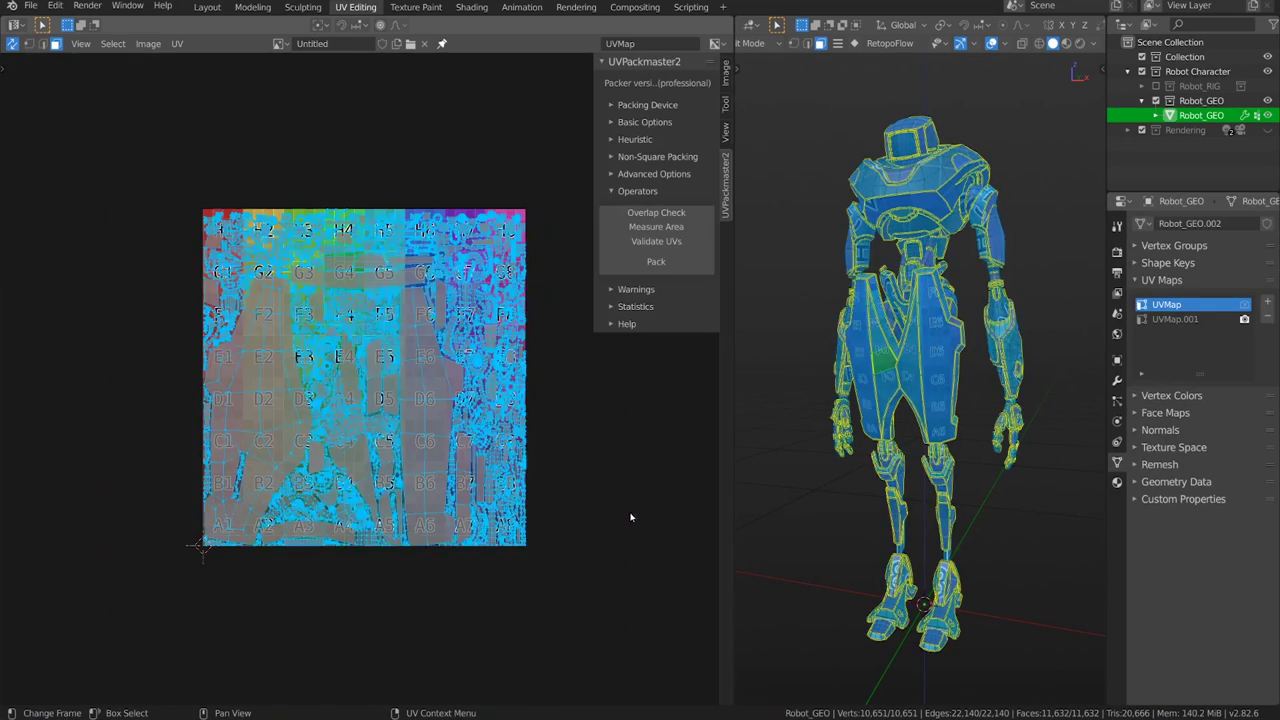
{"action": "scroll", "coordinate": [635, 513], "scroll_direction": "down", "scroll_amount": 1}
{"action": "key", "text": "s"}
{"action": "left_click", "coordinate": [714, 443]}
{"action": "scroll", "coordinate": [500, 450], "scroll_direction": "up", "scroll_amount": 2}
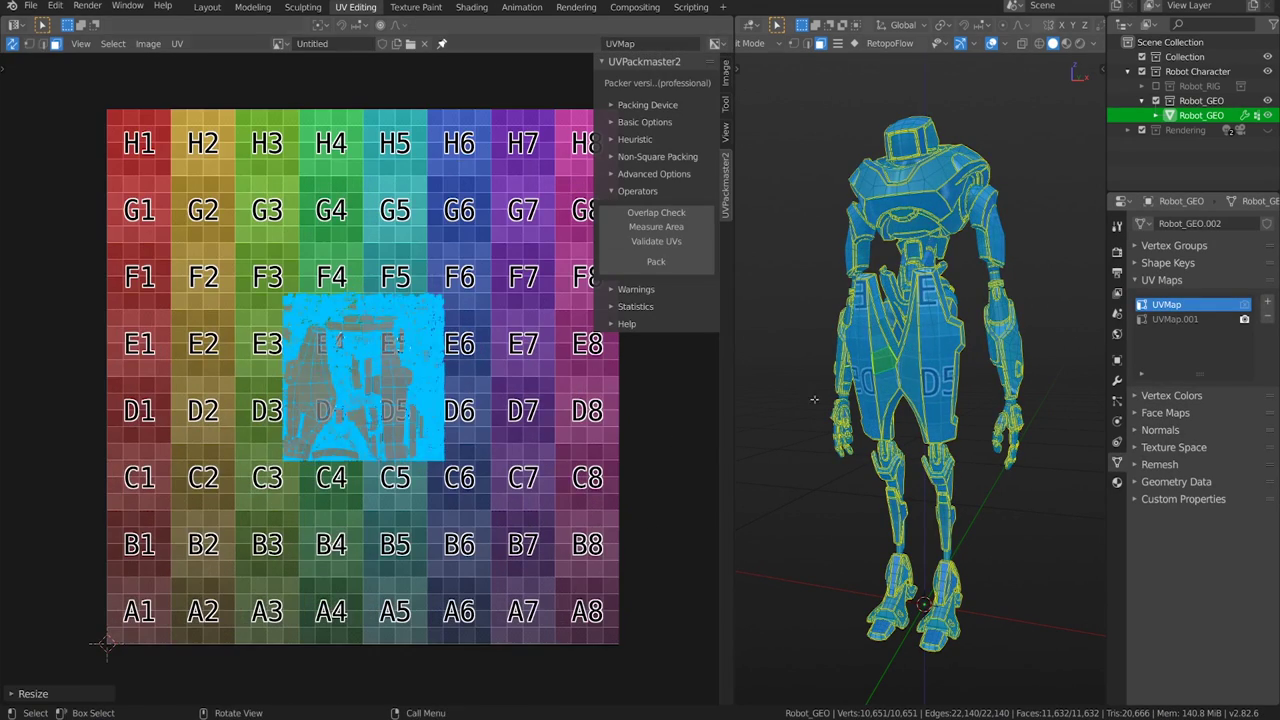
Enlarge the linked leg UV islands and repack all islands into the tile
{"action": "left_click", "coordinate": [920, 355]}
{"action": "key", "text": "ctrl+l"}
{"action": "key", "text": "s"}
{"action": "left_click", "coordinate": [2, 617]}
{"action": "key", "text": "a"}
{"action": "left_click", "coordinate": [656, 261]}
Clear the selection and pick out one small UV island
{"action": "left_click", "coordinate": [626, 525]}
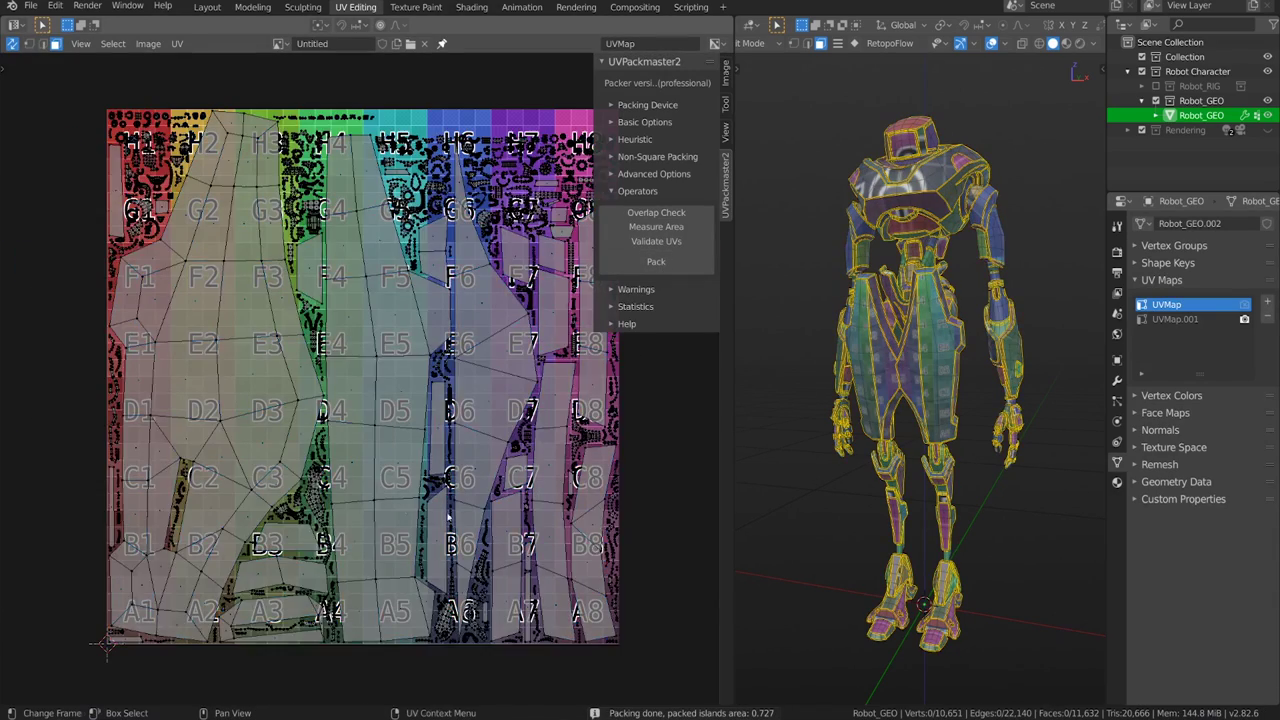
{"action": "scroll", "coordinate": [420, 473], "scroll_direction": "up", "scroll_amount": 2}
{"action": "scroll", "coordinate": [420, 473], "scroll_direction": "up", "scroll_amount": 5}
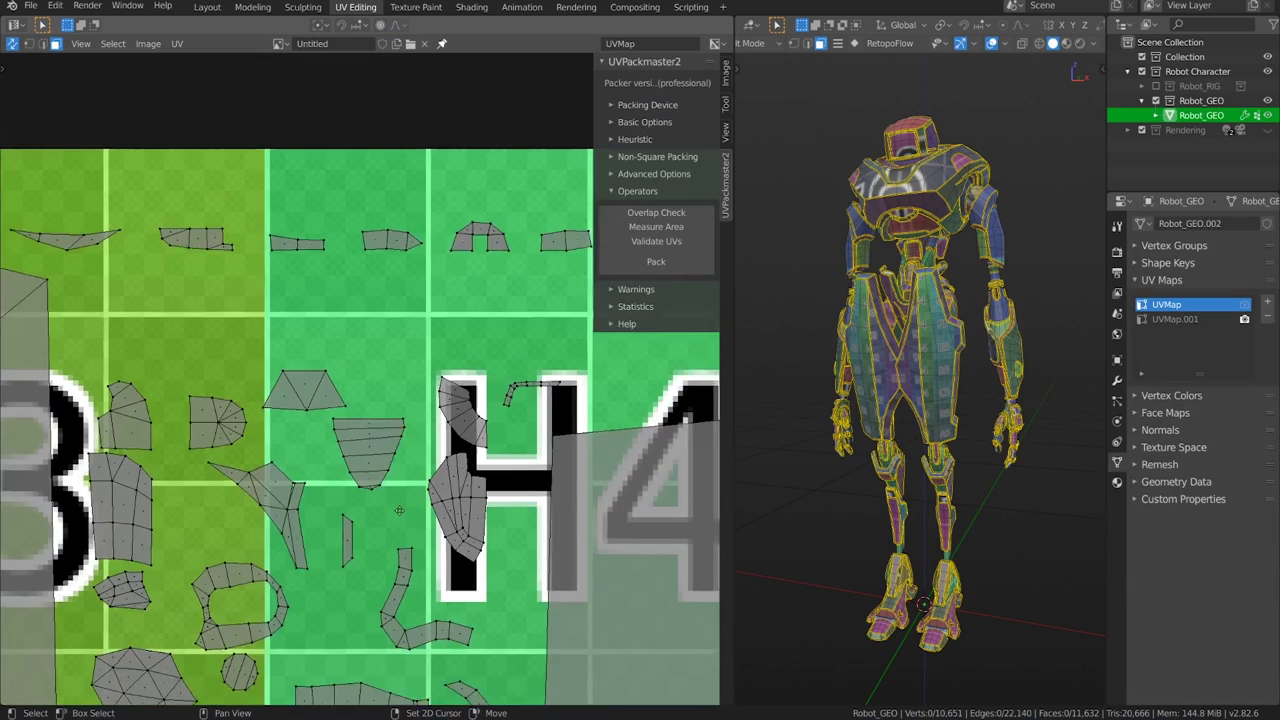
{"action": "scroll", "coordinate": [420, 473], "scroll_direction": "up", "scroll_amount": 1}
{"action": "left_click", "coordinate": [408, 248]}
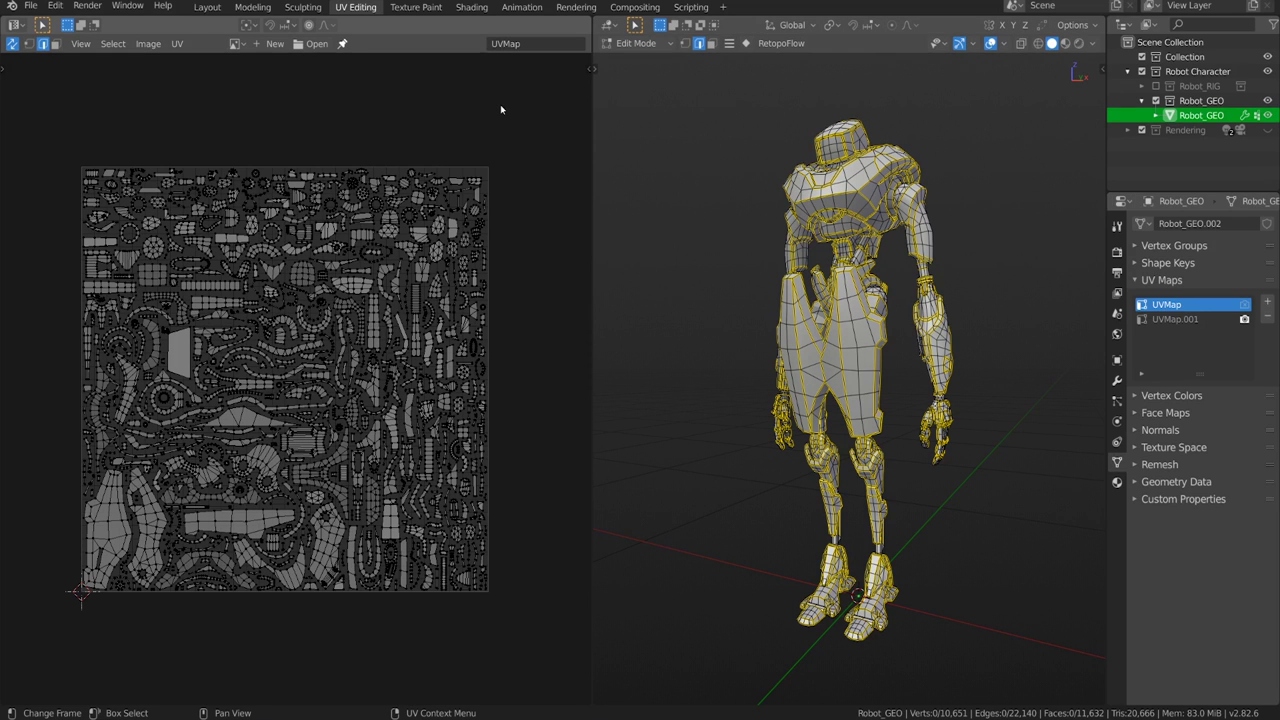
Reveal the UDIM grid settings and increase the grid to 3 columns and 2 rows
{"action": "left_click", "coordinate": [592, 69]}
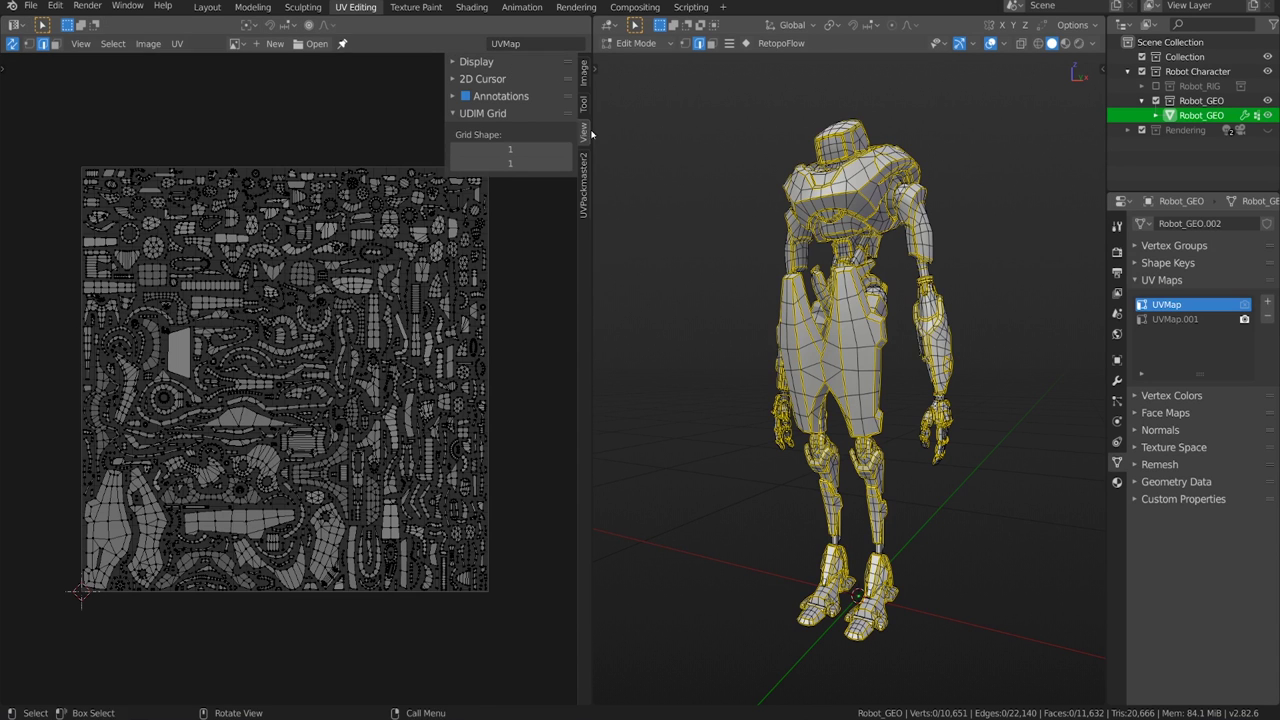
{"action": "left_click", "coordinate": [571, 153]}
{"action": "left_click", "coordinate": [571, 153]}
{"action": "scroll", "coordinate": [518, 207], "scroll_direction": "down", "scroll_amount": 3}
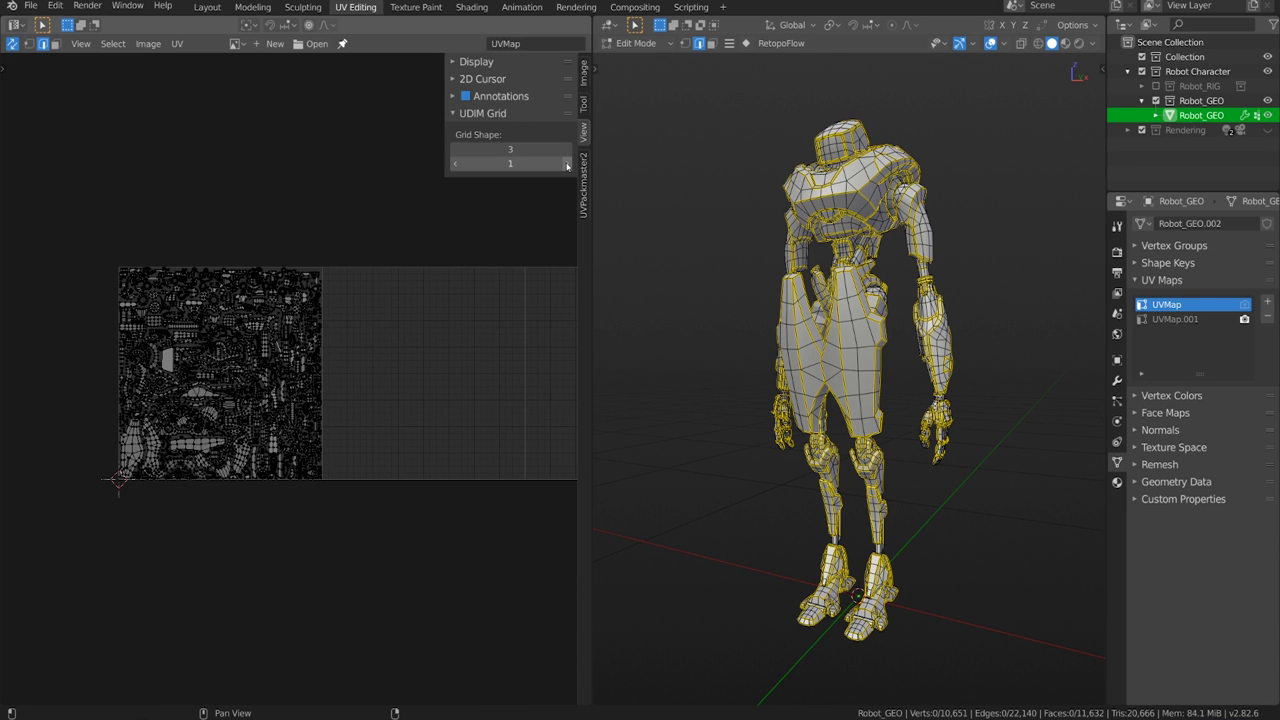
{"action": "left_click", "coordinate": [567, 163]}
{"action": "scroll", "coordinate": [454, 283], "scroll_direction": "down", "scroll_amount": 4}
Set the UDIM grid shape to 10 × 10 and pan across the tiles
{"action": "left_click", "coordinate": [500, 149]}
{"action": "type", "text": "10"}
{"action": "key", "text": "Return"}
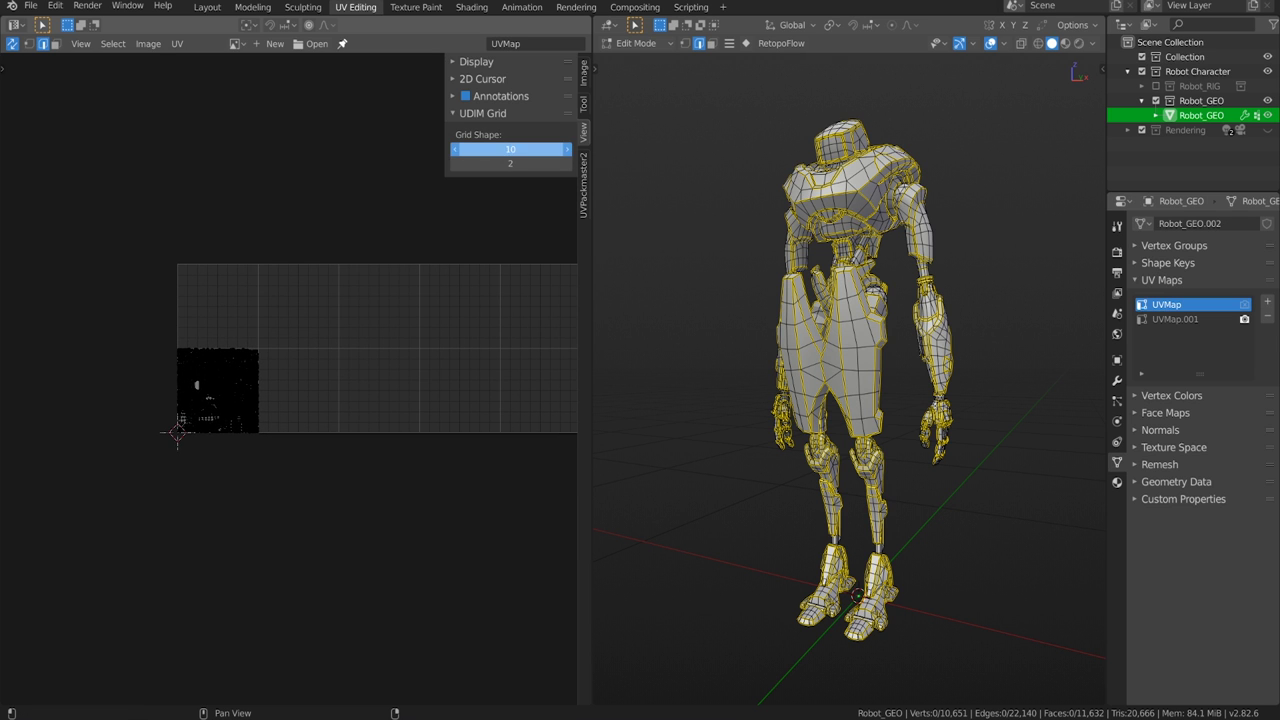
{"action": "left_click", "coordinate": [510, 163]}
{"action": "type", "text": "10"}
{"action": "key", "text": "Return"}
{"action": "middle_click_drag", "start_coordinate": [385, 300], "coordinate": [351, 510]}
{"action": "scroll", "coordinate": [329, 463], "scroll_direction": "down", "scroll_amount": 3}
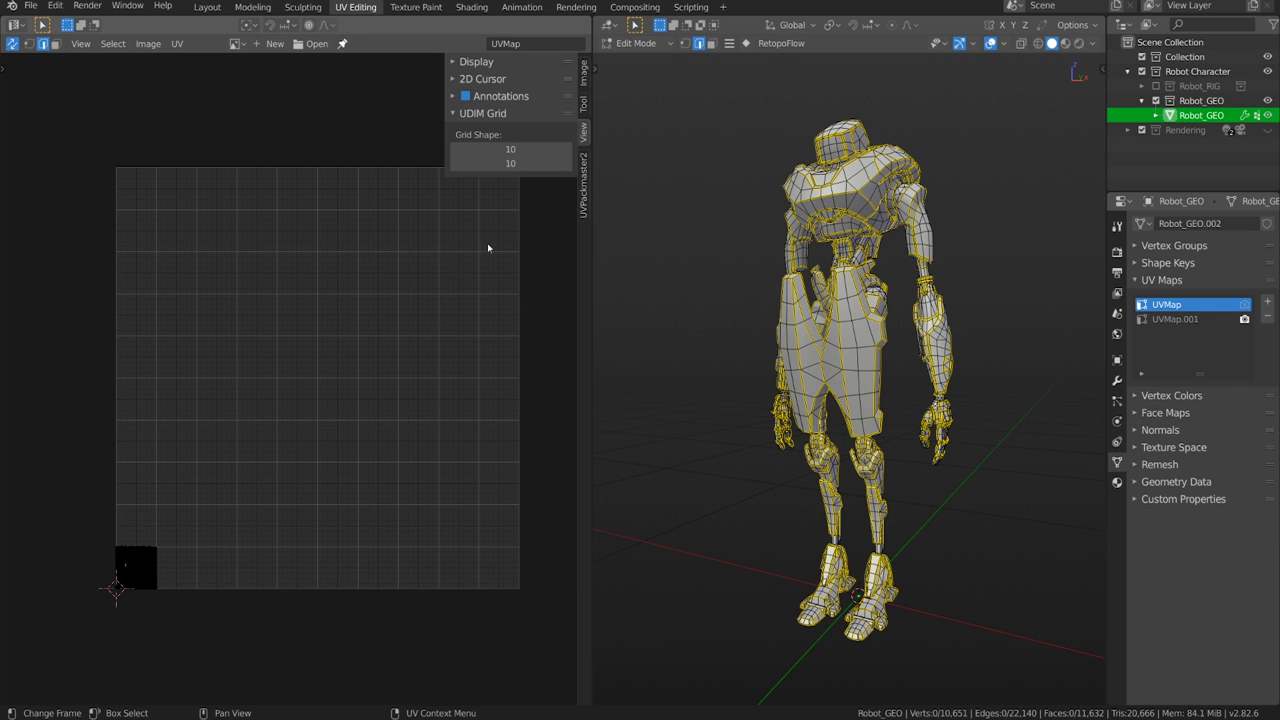
Return the UDIM grid shape to 1 × 1 and recentre the view on the tile
{"action": "left_click_drag", "start_coordinate": [510, 149], "coordinate": [420, 149]}
{"action": "left_click_drag", "start_coordinate": [510, 163], "coordinate": [430, 163]}
{"action": "middle_click_drag", "start_coordinate": [250, 555], "coordinate": [112, 513]}
{"action": "scroll", "coordinate": [280, 531], "scroll_direction": "up", "scroll_amount": 10}
Choose b_painter_brush_img from the image list to show it behind the packed UV islands
{"action": "left_click", "coordinate": [236, 44]}
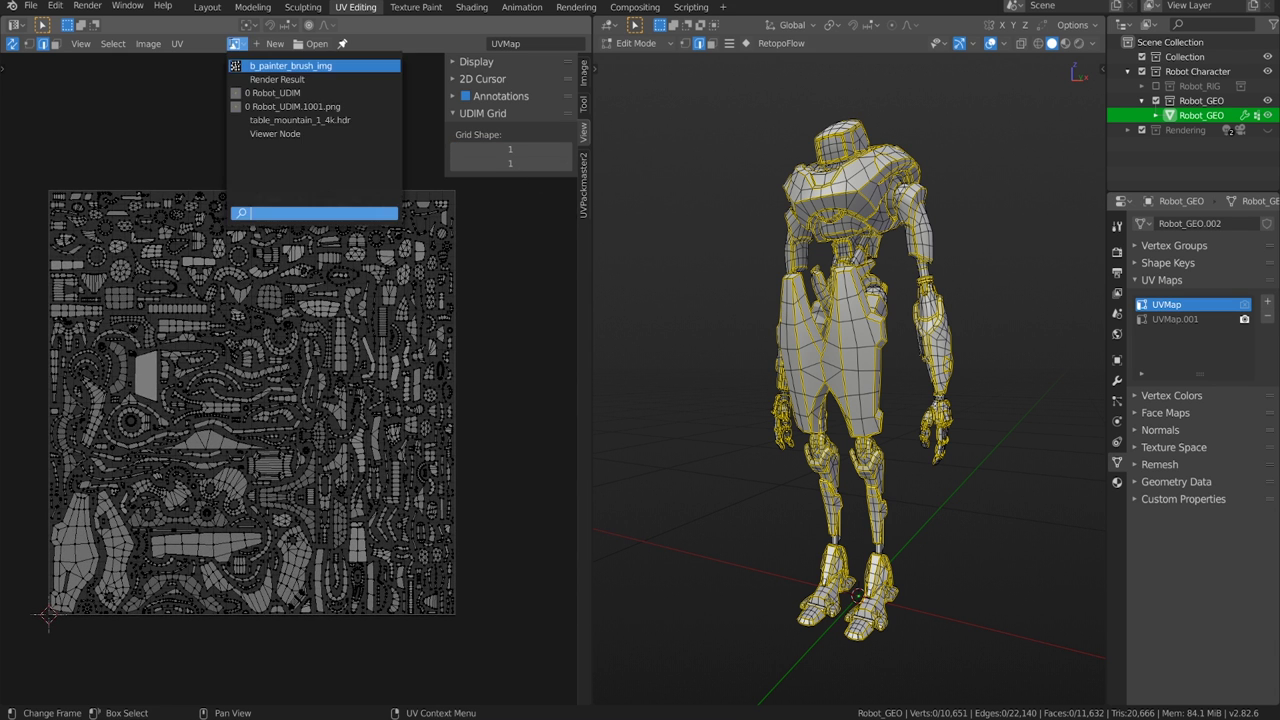
{"action": "left_click", "coordinate": [290, 65]}
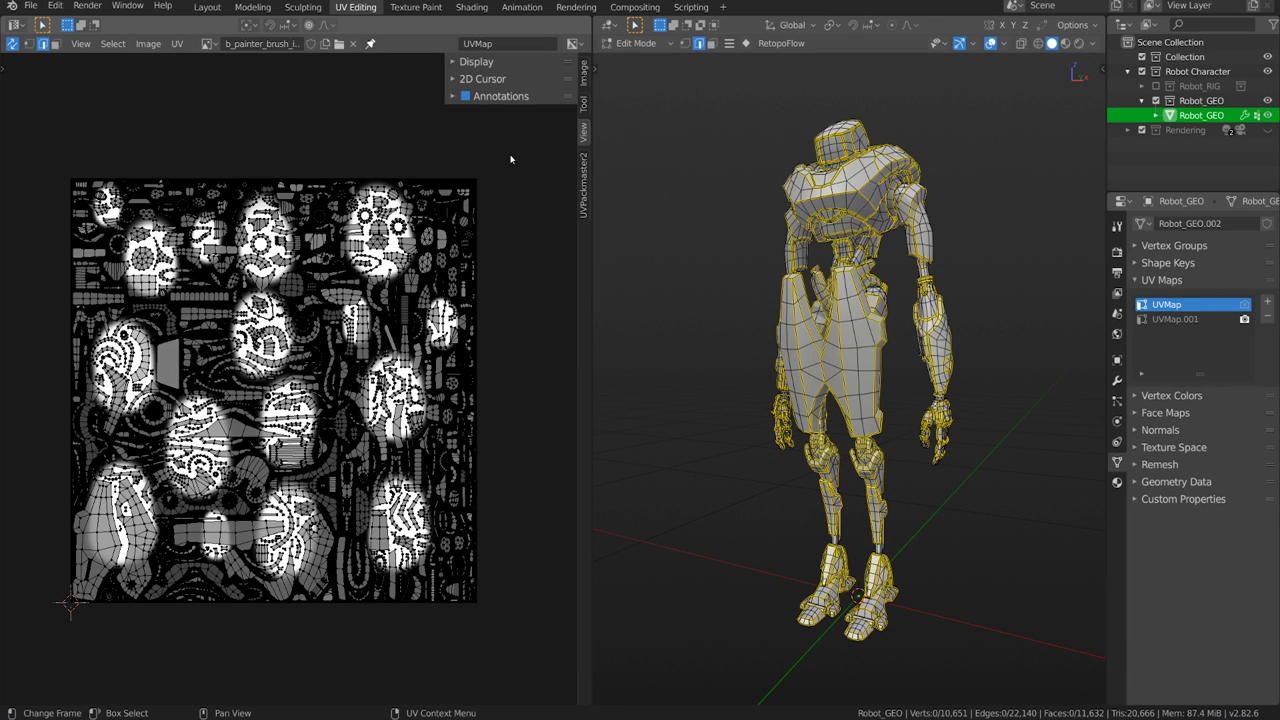
Unlink the current image and create a tiled 1024 px Color Grid image named Robot_UDIMs
{"action": "left_click", "coordinate": [352, 43]}
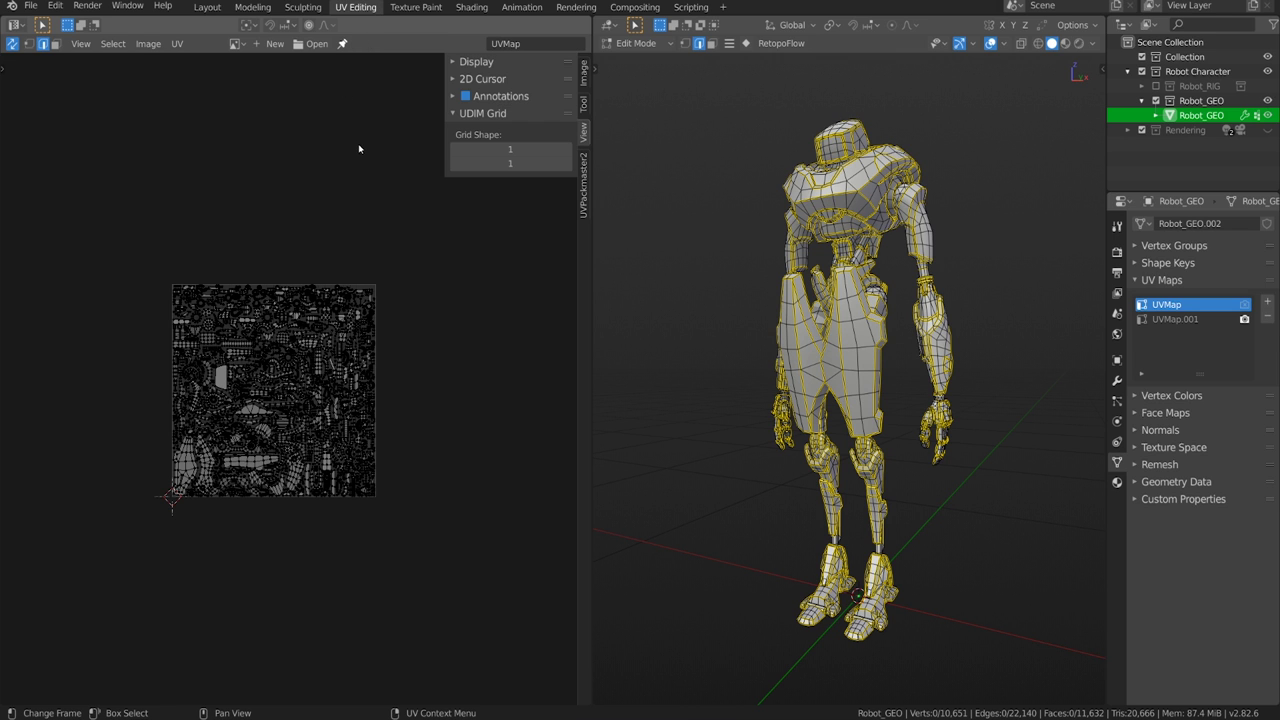
{"action": "left_click", "coordinate": [274, 43]}
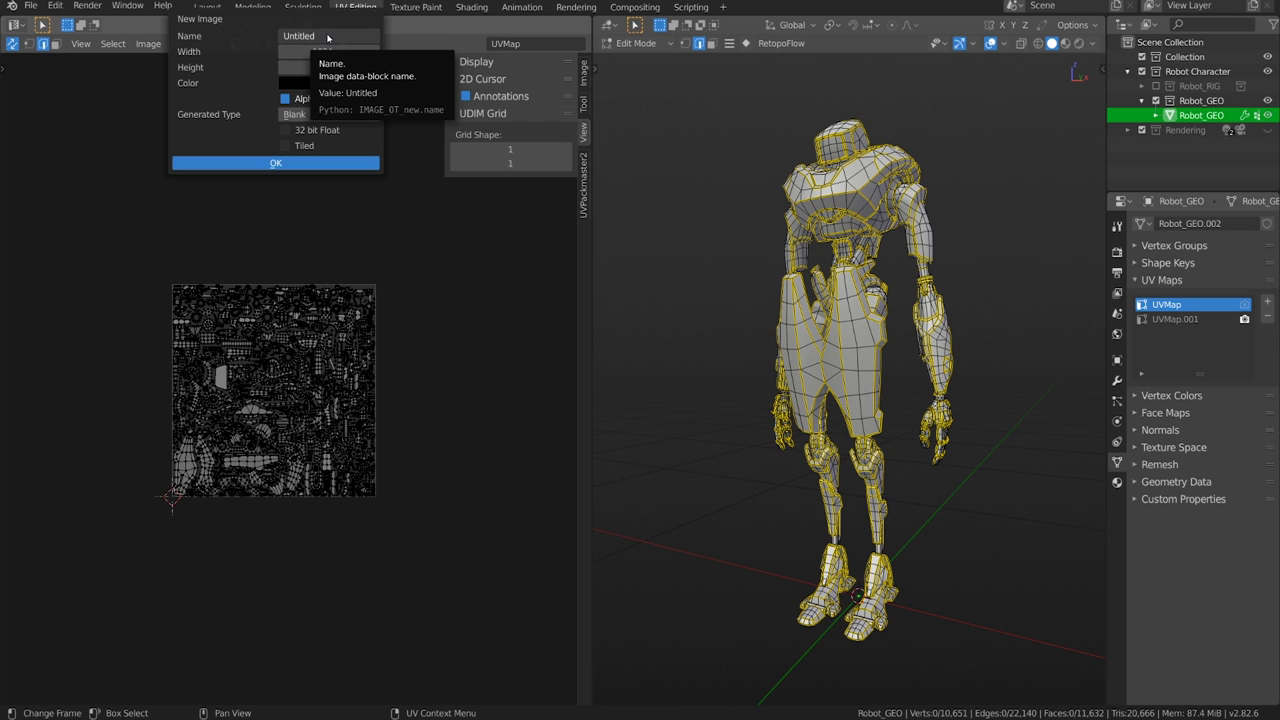
{"action": "left_click", "coordinate": [327, 36]}
{"action": "type", "text": "Robot_UDIMs"}
{"action": "key", "text": "Return"}
{"action": "left_click", "coordinate": [305, 115]}
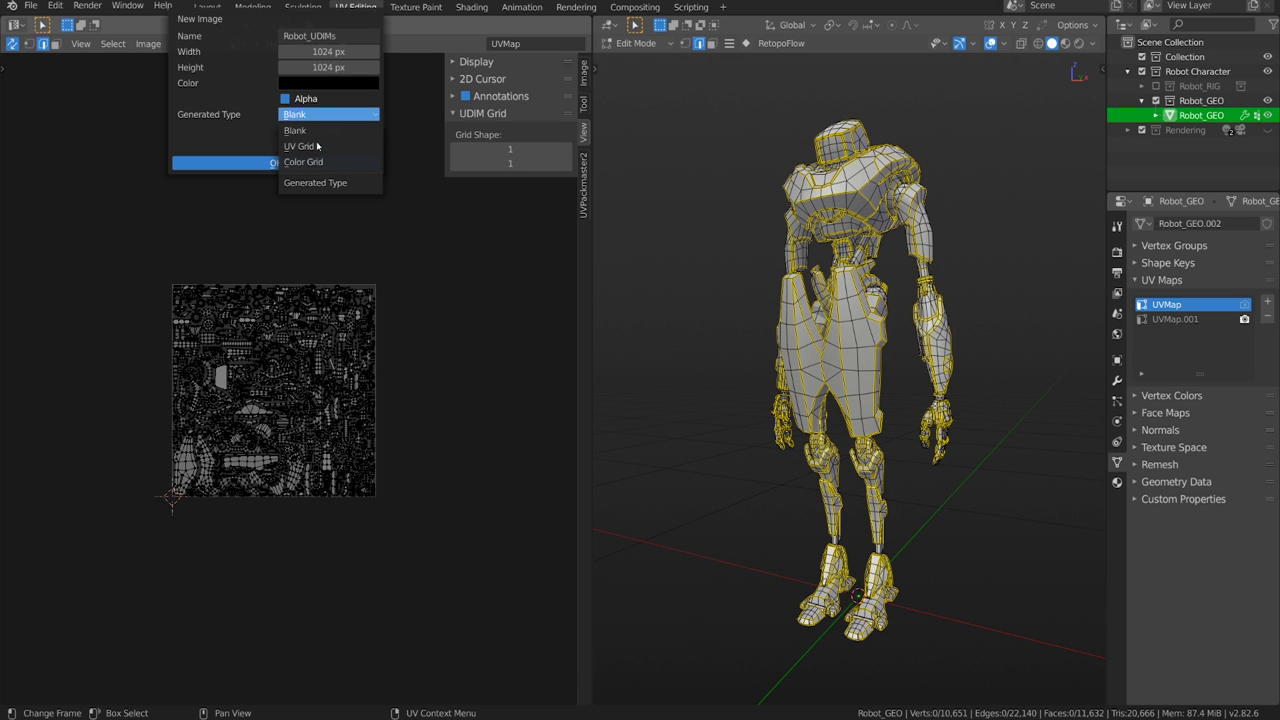
{"action": "left_click", "coordinate": [318, 161]}
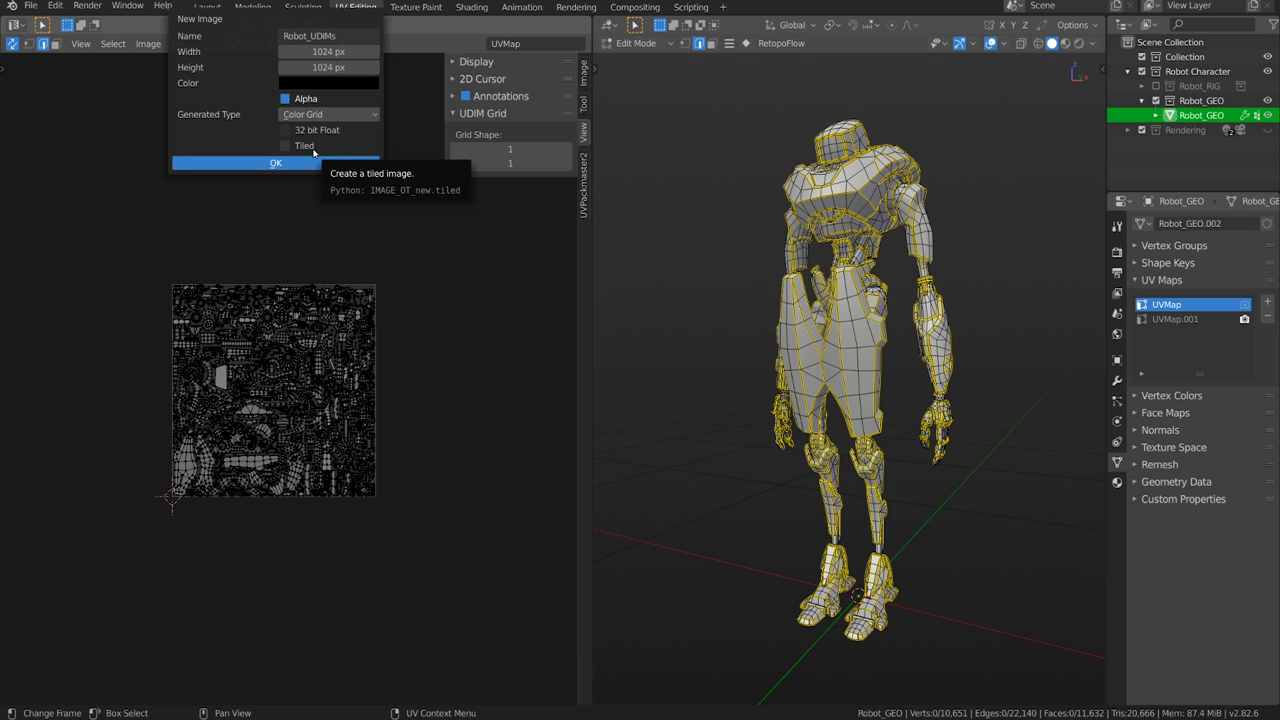
{"action": "left_click", "coordinate": [304, 147]}
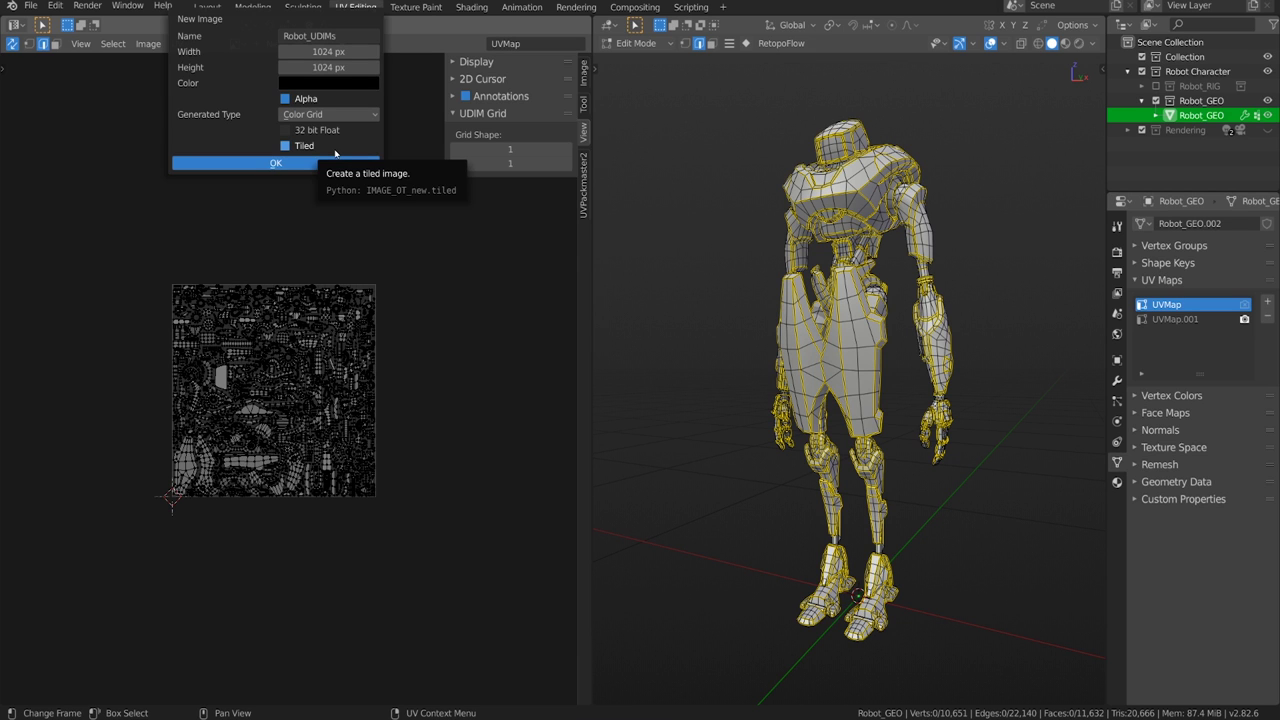
{"action": "left_click", "coordinate": [328, 163]}
Add a new UDIM tile to Robot_UDIMs and label it Face
{"action": "scroll", "coordinate": [333, 332], "scroll_direction": "down", "scroll_amount": 4}
{"action": "scroll", "coordinate": [333, 332], "scroll_direction": "up", "scroll_amount": 2}
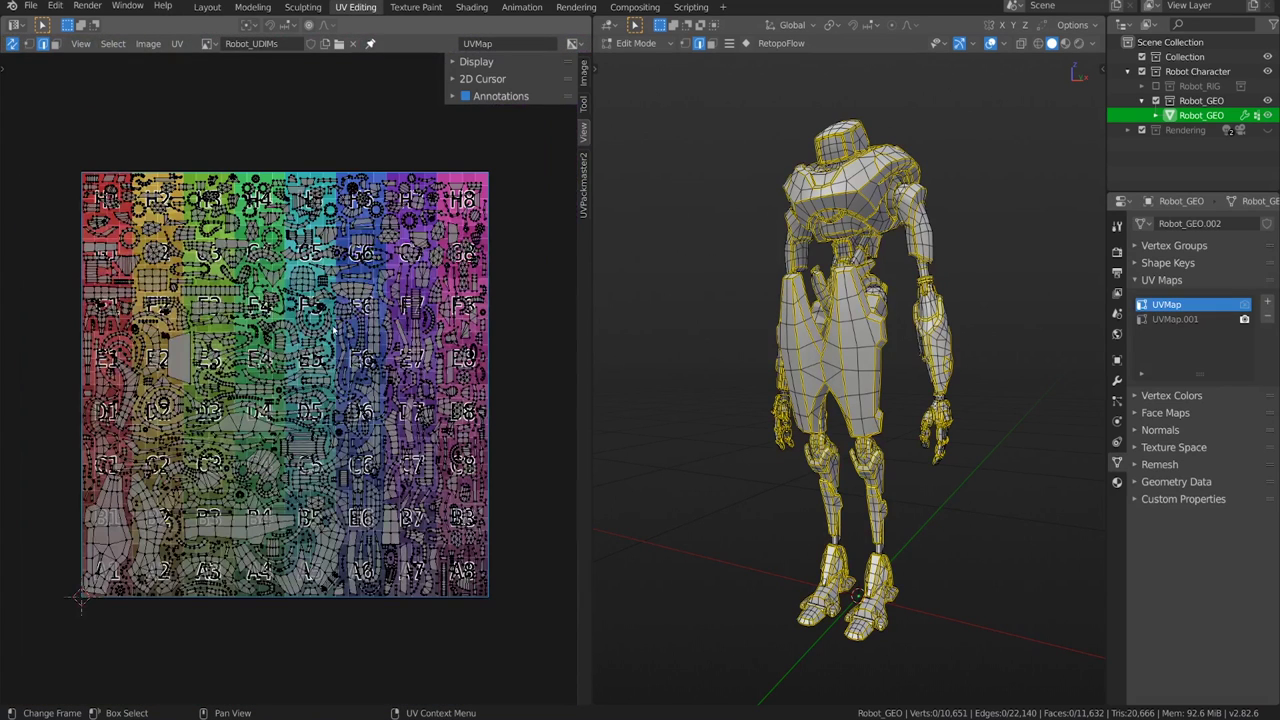
{"action": "left_click", "coordinate": [584, 74]}
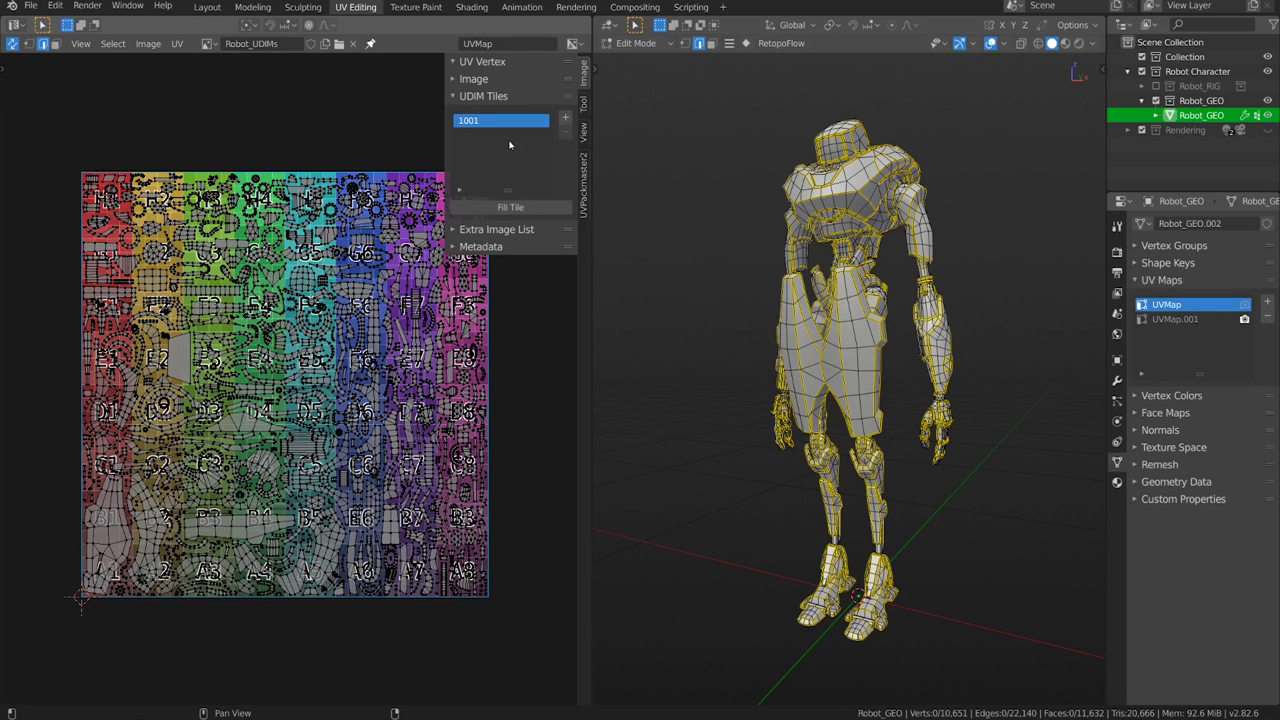
{"action": "left_click", "coordinate": [566, 119]}
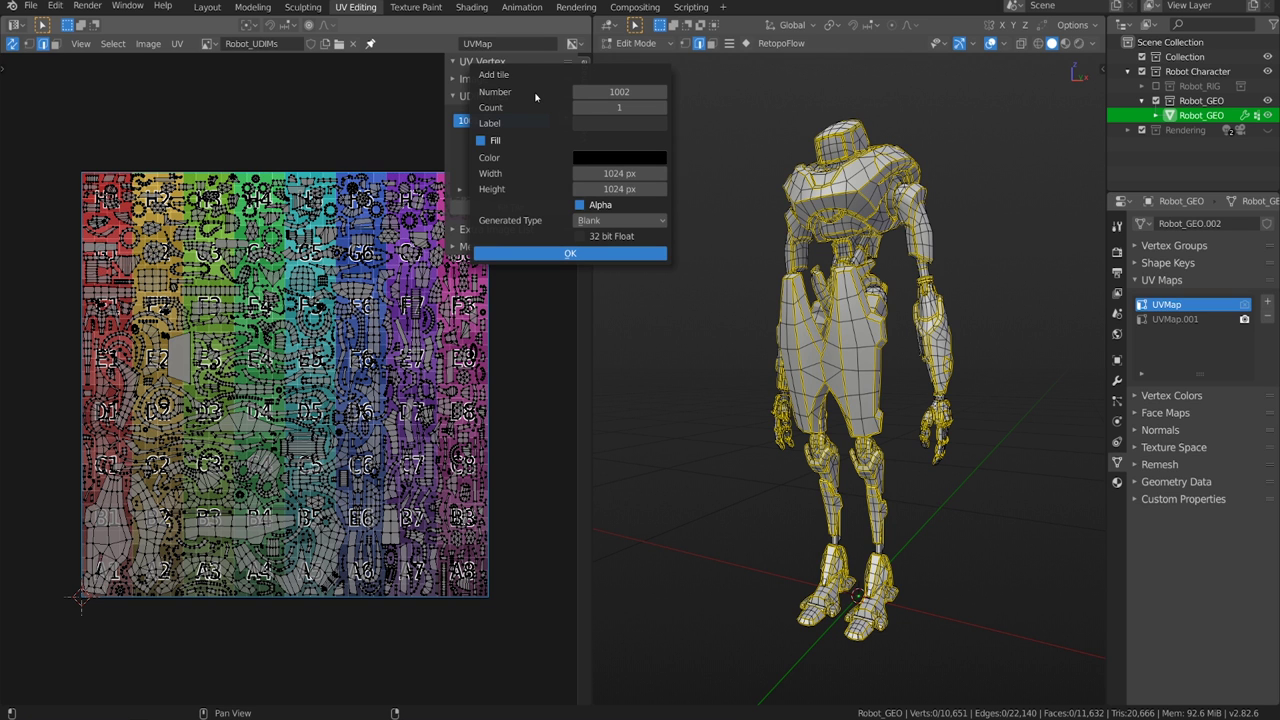
{"action": "left_click", "coordinate": [606, 123]}
{"action": "type", "text": "Face"}
{"action": "key", "text": "Return"}
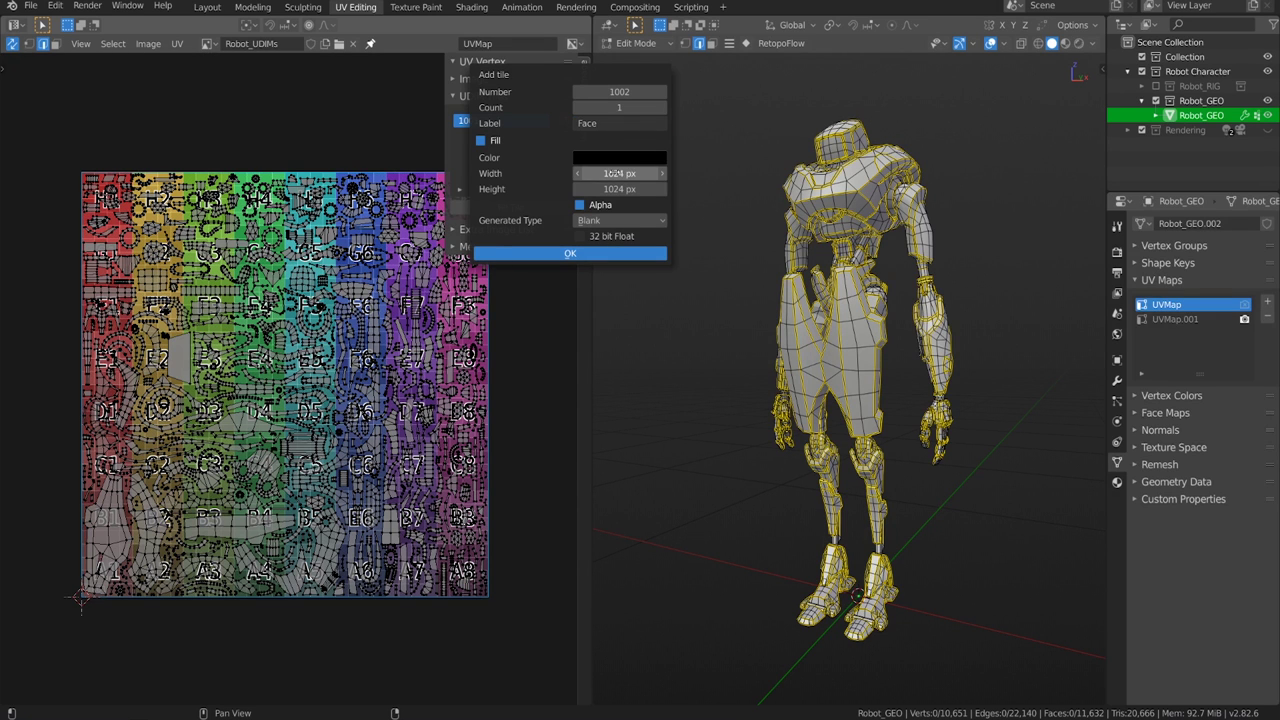
Make the Face tile a 128 px Color Grid and create it
{"action": "left_click_drag", "start_coordinate": [610, 173], "coordinate": [615, 189]}
{"action": "type", "text": "128"}
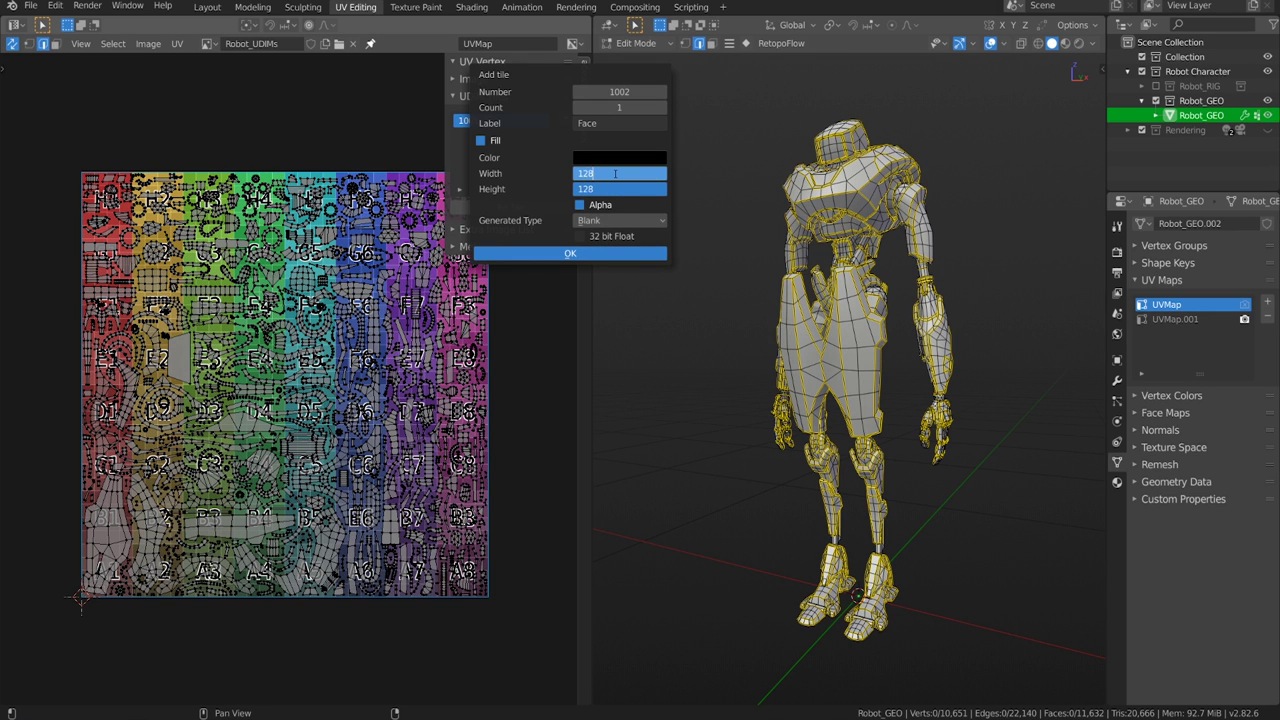
{"action": "key", "text": "Return"}
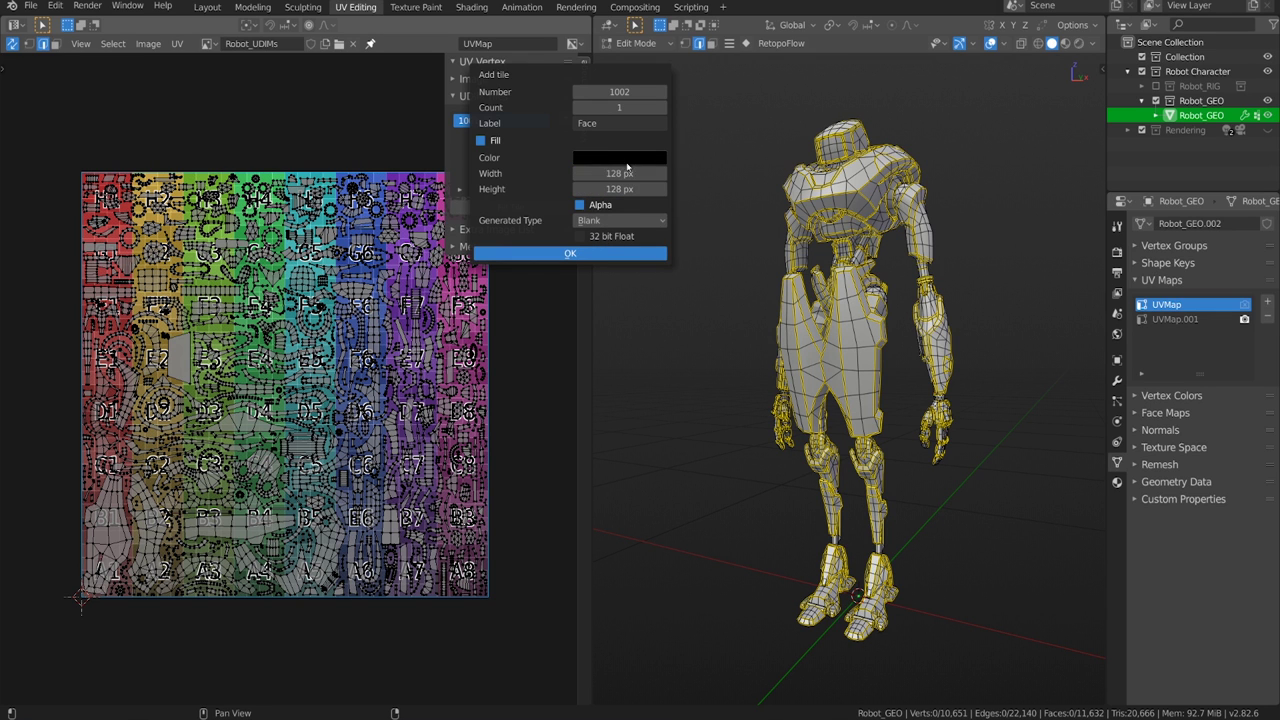
{"action": "left_click", "coordinate": [609, 223]}
{"action": "left_click", "coordinate": [605, 270]}
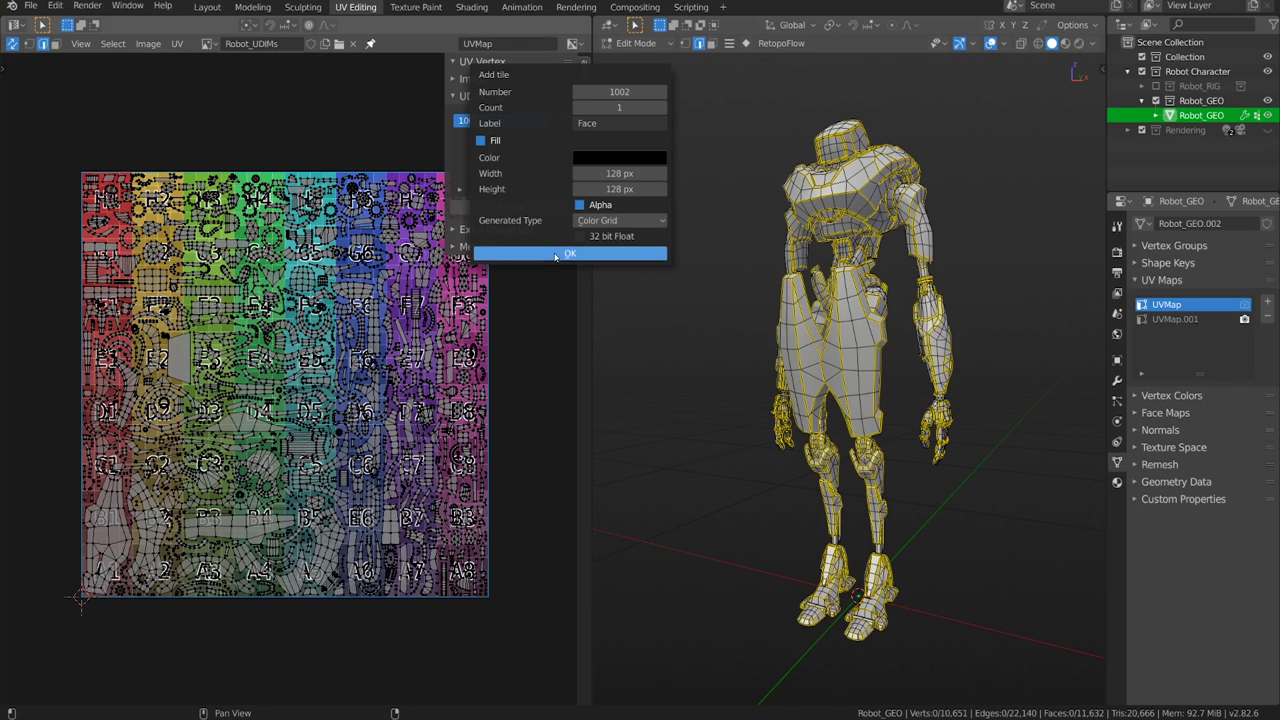
{"action": "left_click", "coordinate": [555, 254]}
{"action": "scroll", "coordinate": [432, 363], "scroll_direction": "down", "scroll_amount": 2}
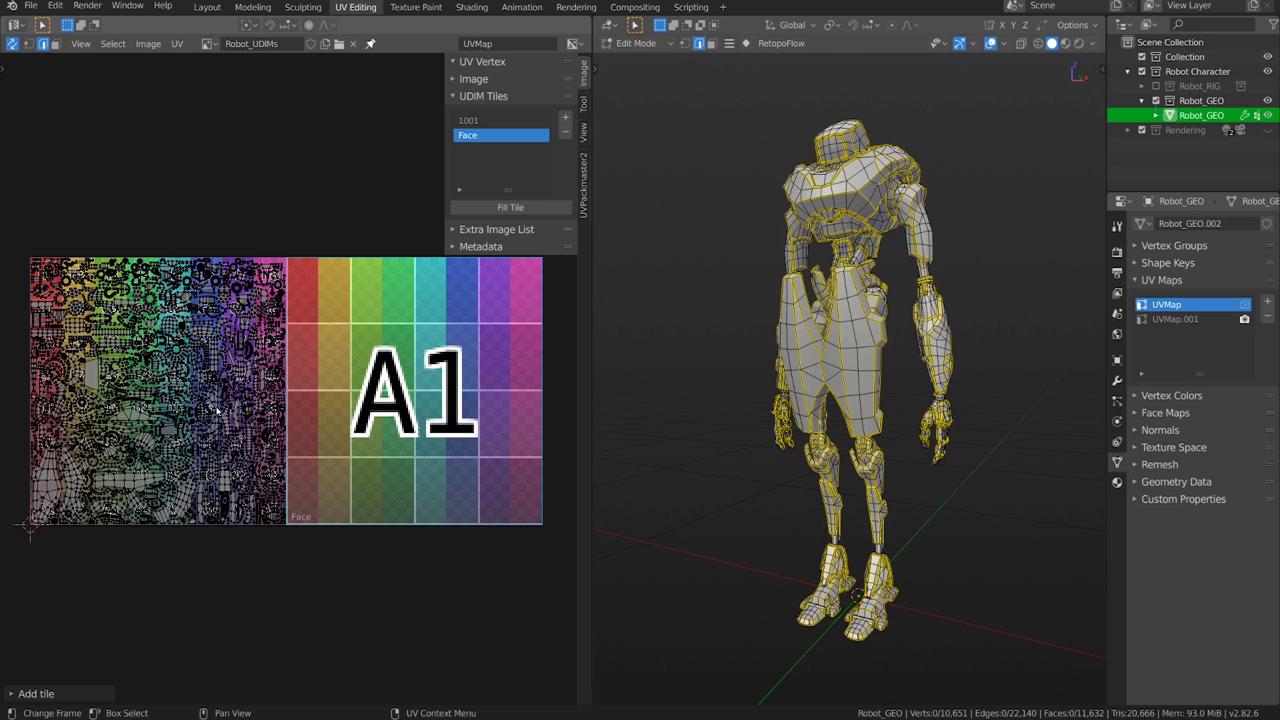
Add a UDIM tile labelled Arms with 2048 px width and height
{"action": "left_click", "coordinate": [565, 118]}
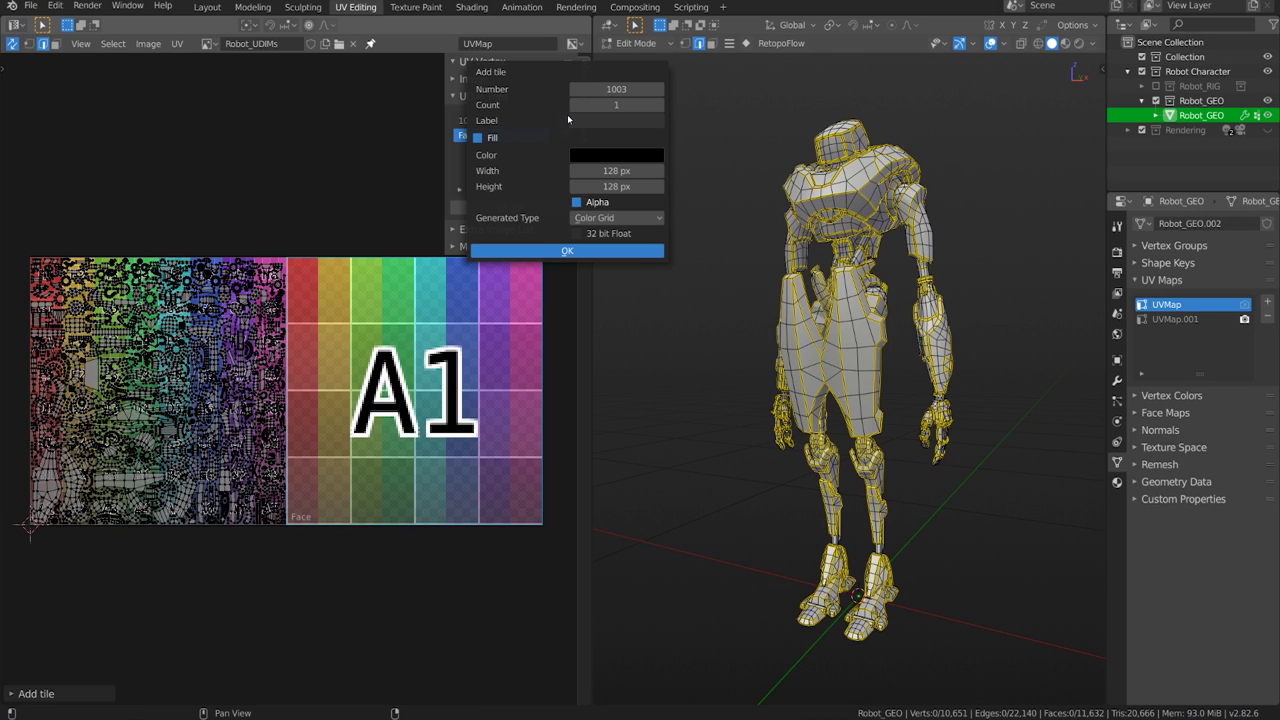
{"action": "left_click", "coordinate": [625, 120]}
{"action": "type", "text": "Arms"}
{"action": "key", "text": "Return"}
{"action": "left_click_drag", "start_coordinate": [620, 186], "coordinate": [620, 174]}
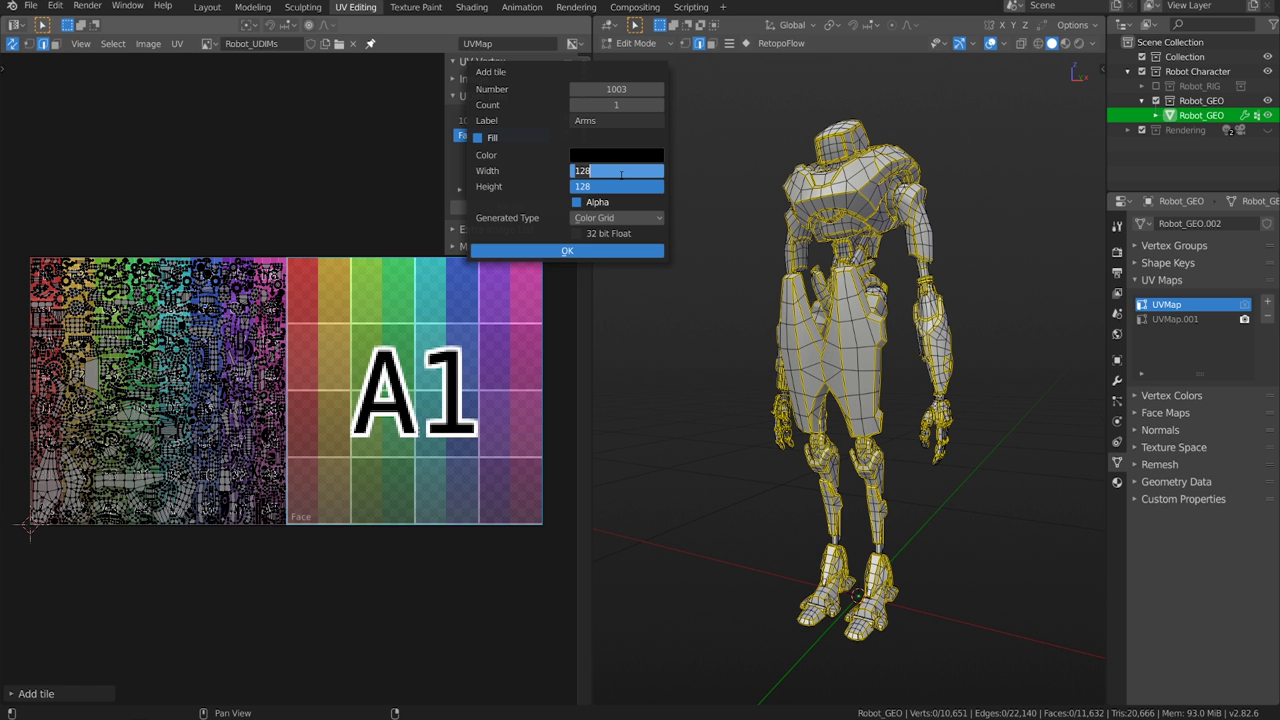
{"action": "type", "text": "2048"}
{"action": "key", "text": "Return"}
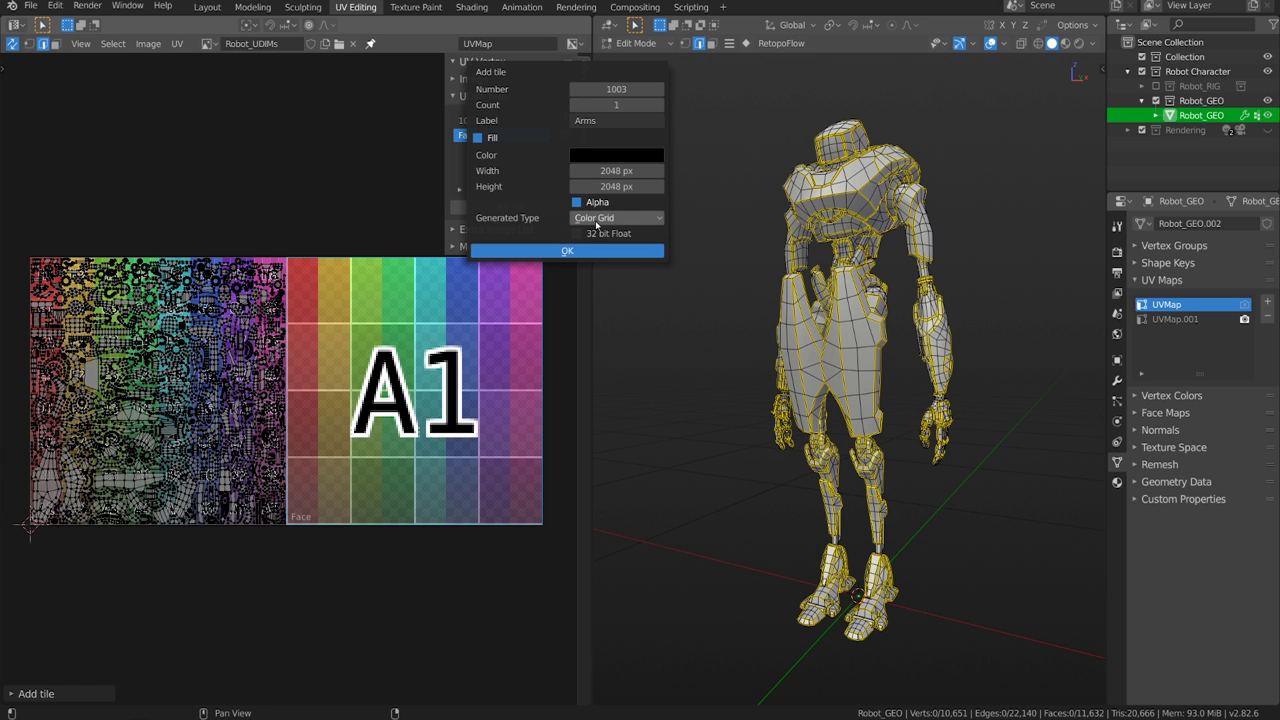
Generate the Arms tile and frame all three tiles in the view
{"action": "left_click", "coordinate": [566, 249]}
{"action": "key", "text": "Home"}
{"action": "scroll", "coordinate": [20, 386], "scroll_direction": "up", "scroll_amount": 3}
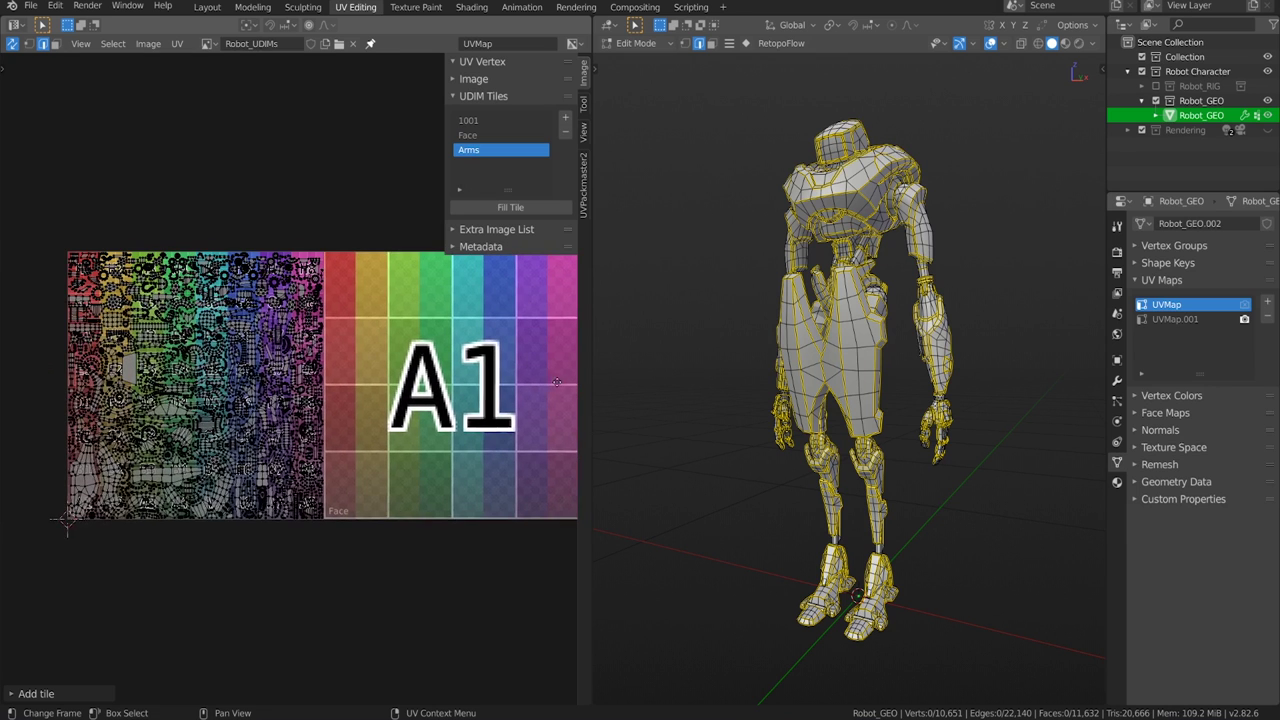
Relabel UDIM tile 1001 as Body
{"action": "double_click", "coordinate": [479, 121]}
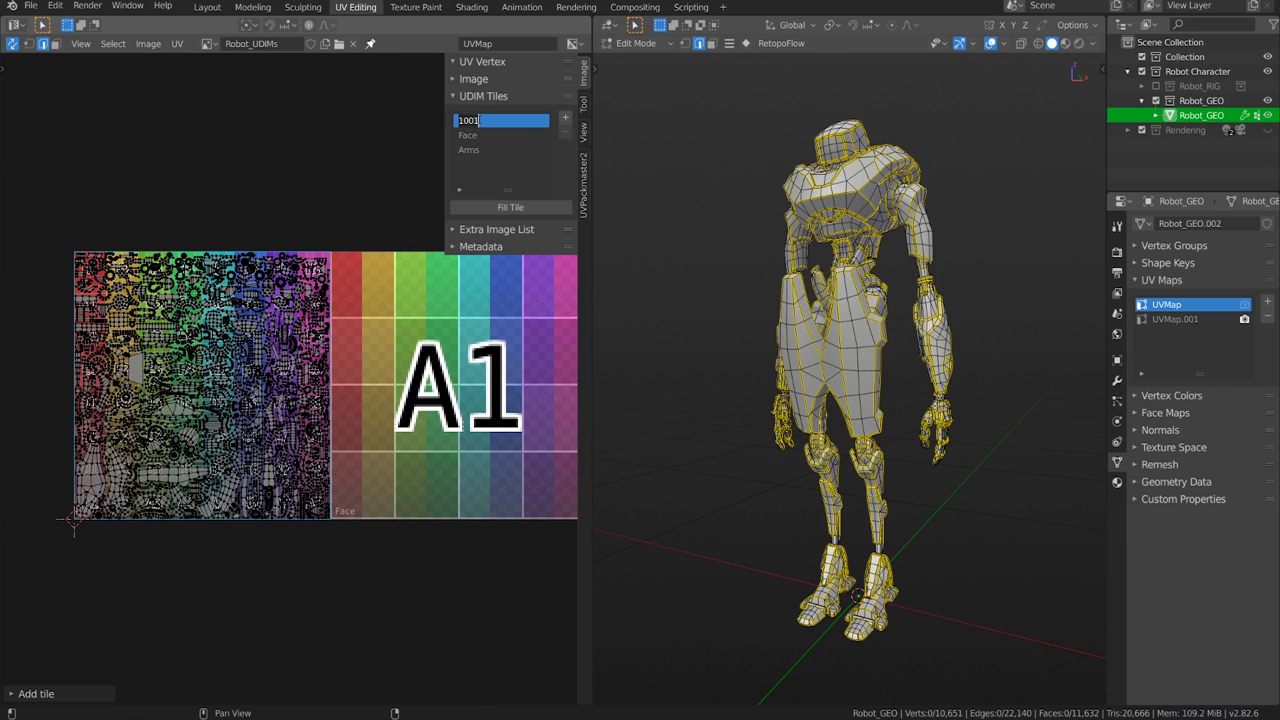
{"action": "type", "text": "Body"}
{"action": "key", "text": "Return"}
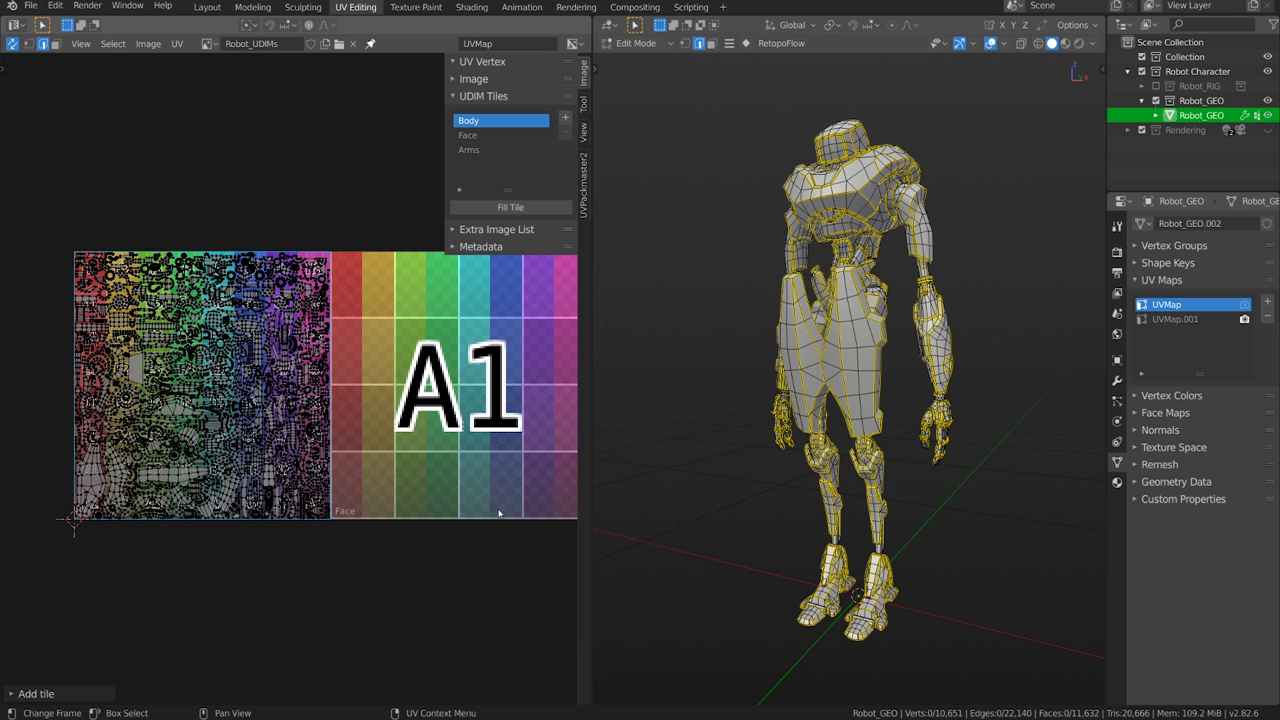
{"action": "scroll", "coordinate": [414, 460], "scroll_direction": "up", "scroll_amount": 1}
{"action": "scroll", "coordinate": [465, 487], "scroll_direction": "up", "scroll_amount": 3}
{"action": "scroll", "coordinate": [408, 514], "scroll_direction": "down", "scroll_amount": 2}
{"action": "scroll", "coordinate": [407, 514], "scroll_direction": "down", "scroll_amount": 5}
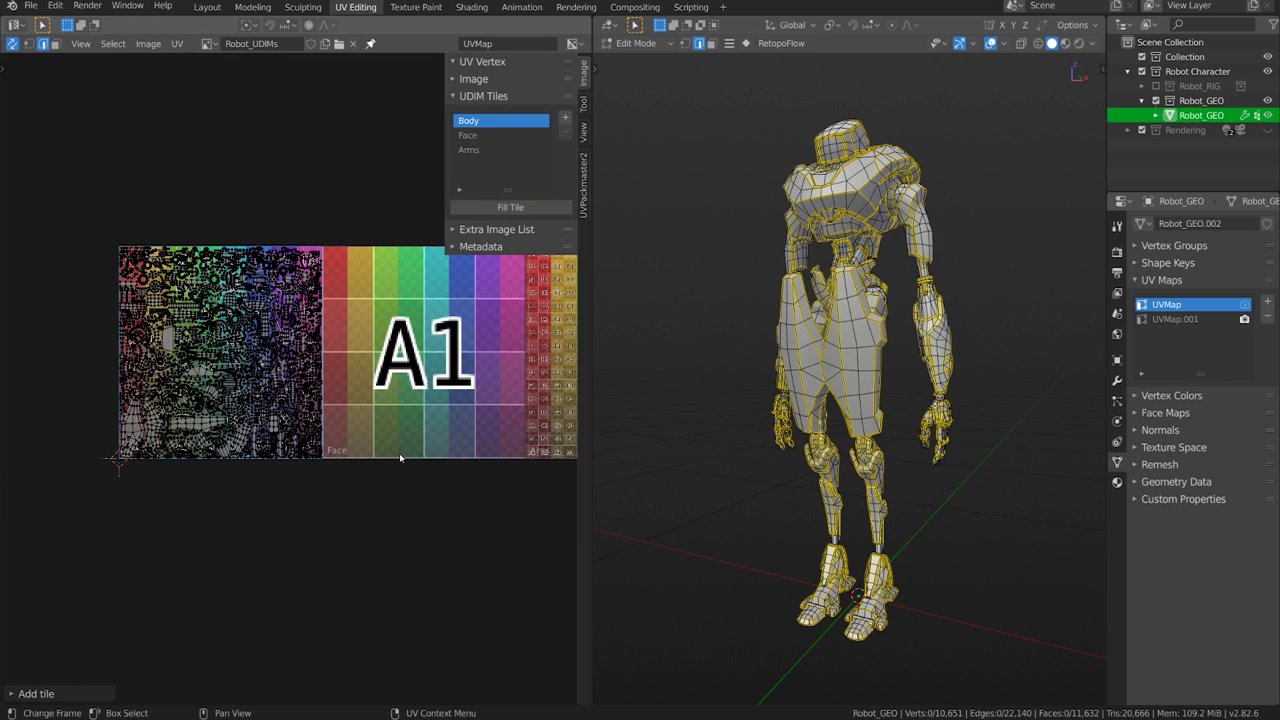
Switch the active UV map to UVMap.001 and pan to view the tiles
{"action": "left_click", "coordinate": [1193, 320]}
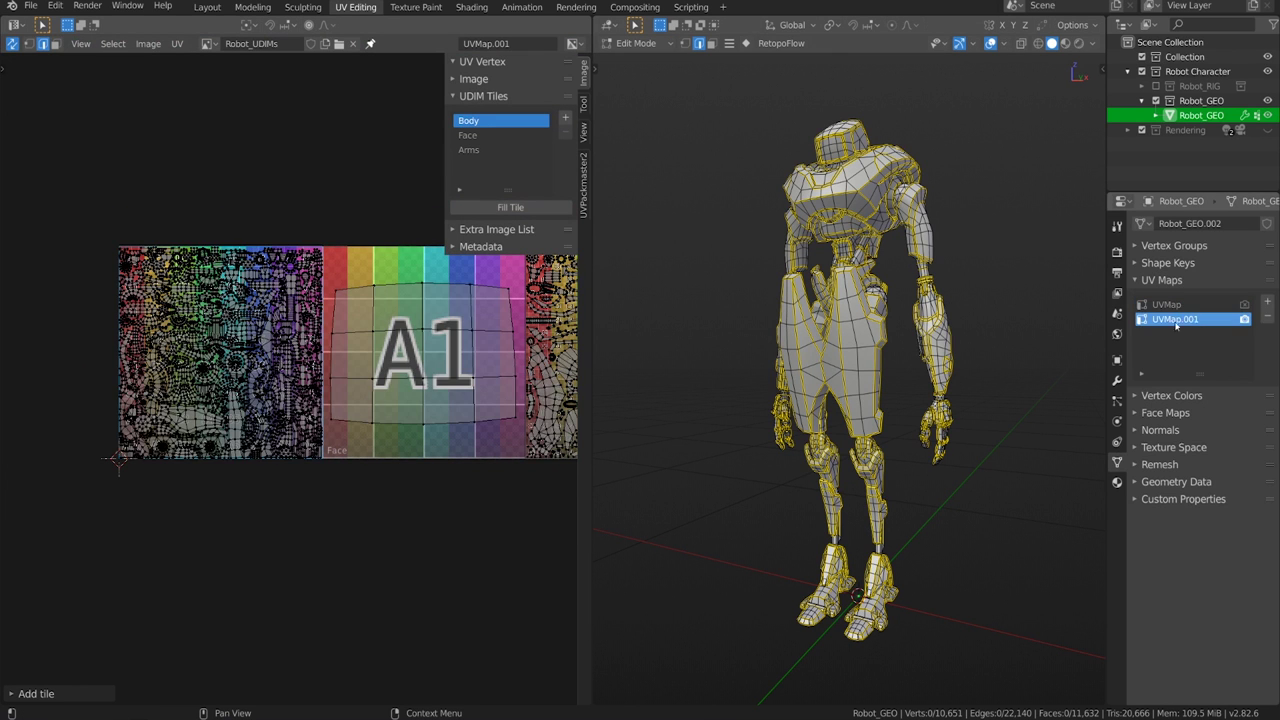
{"action": "scroll", "coordinate": [462, 413], "scroll_direction": "up", "scroll_amount": 1}
{"action": "middle_click_drag", "start_coordinate": [462, 413], "coordinate": [444, 445]}
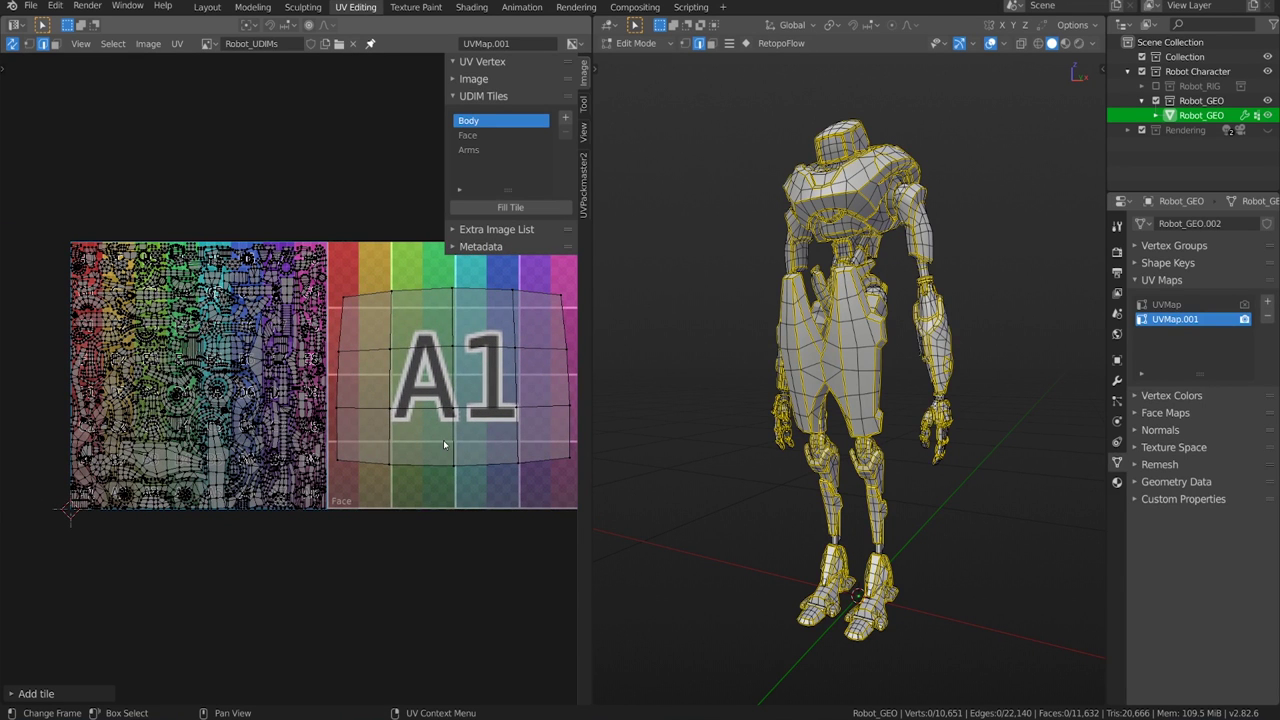
{"action": "middle_click_drag", "start_coordinate": [283, 543], "coordinate": [320, 520]}
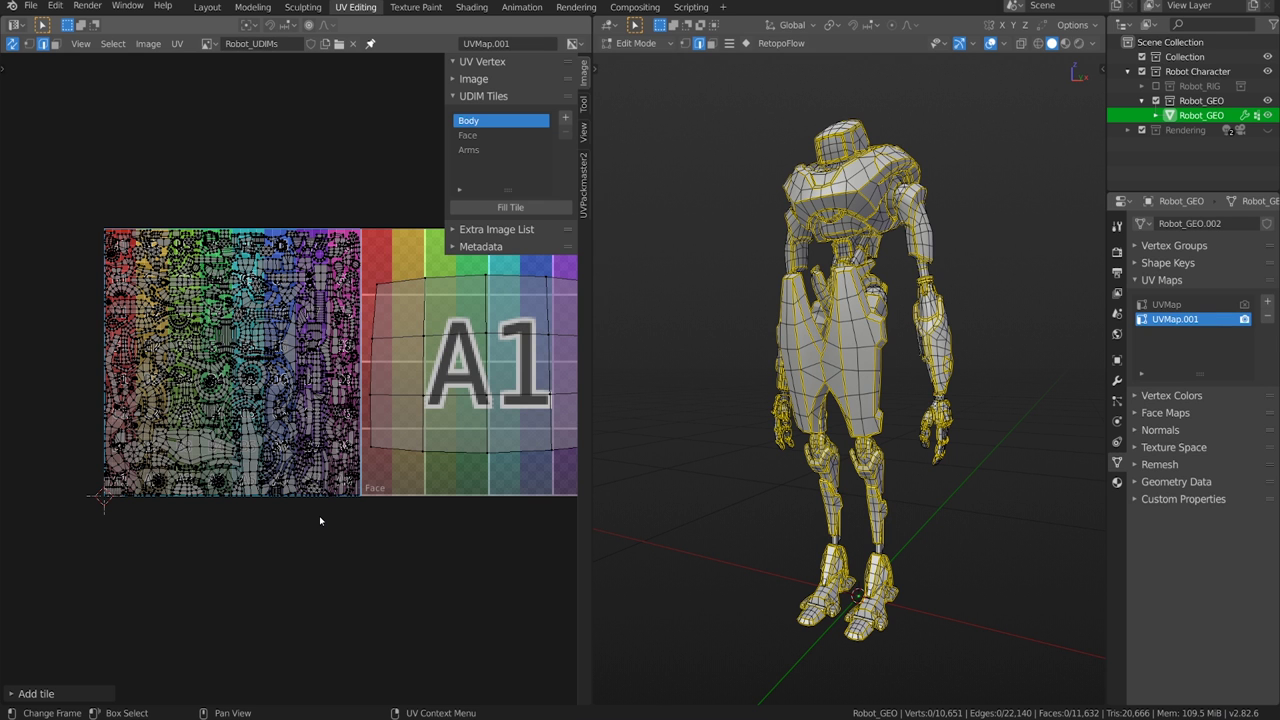
Select a whole UV island and trial-move it one tile right onto Face, then cancel
{"action": "left_click", "coordinate": [56, 44]}
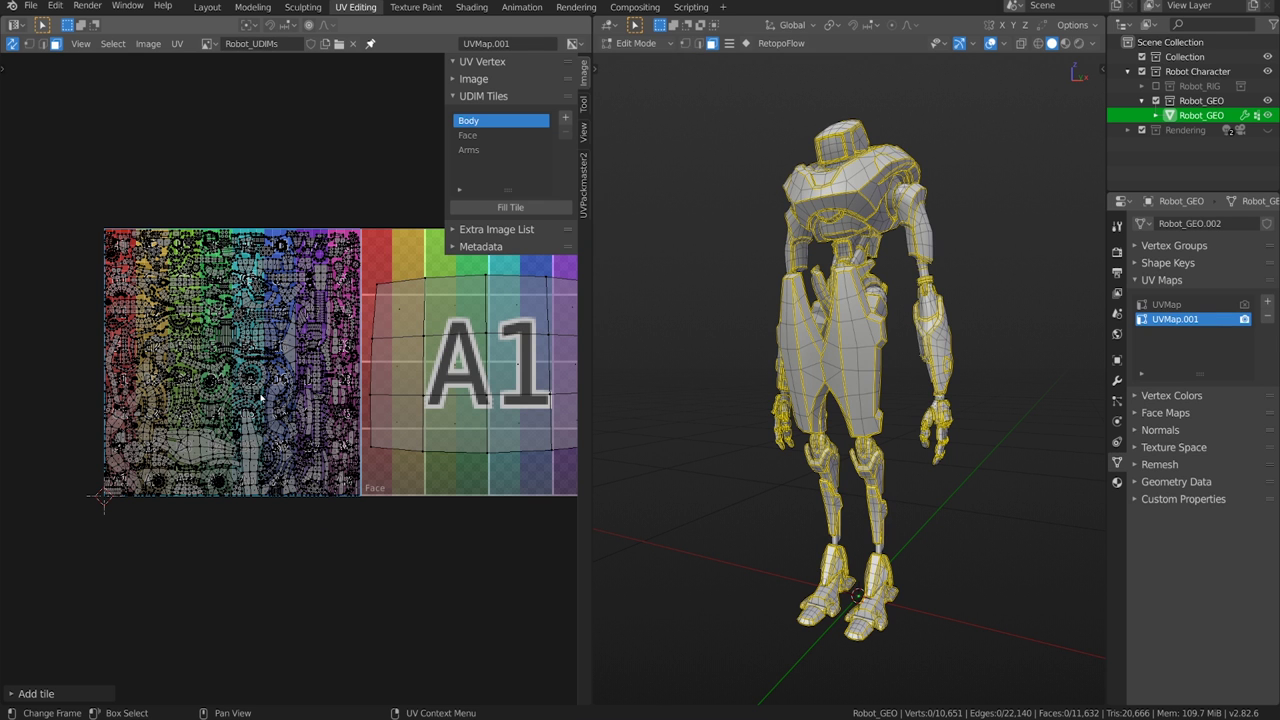
{"action": "left_click", "coordinate": [184, 450]}
{"action": "scroll", "coordinate": [190, 430], "scroll_direction": "up", "scroll_amount": 2}
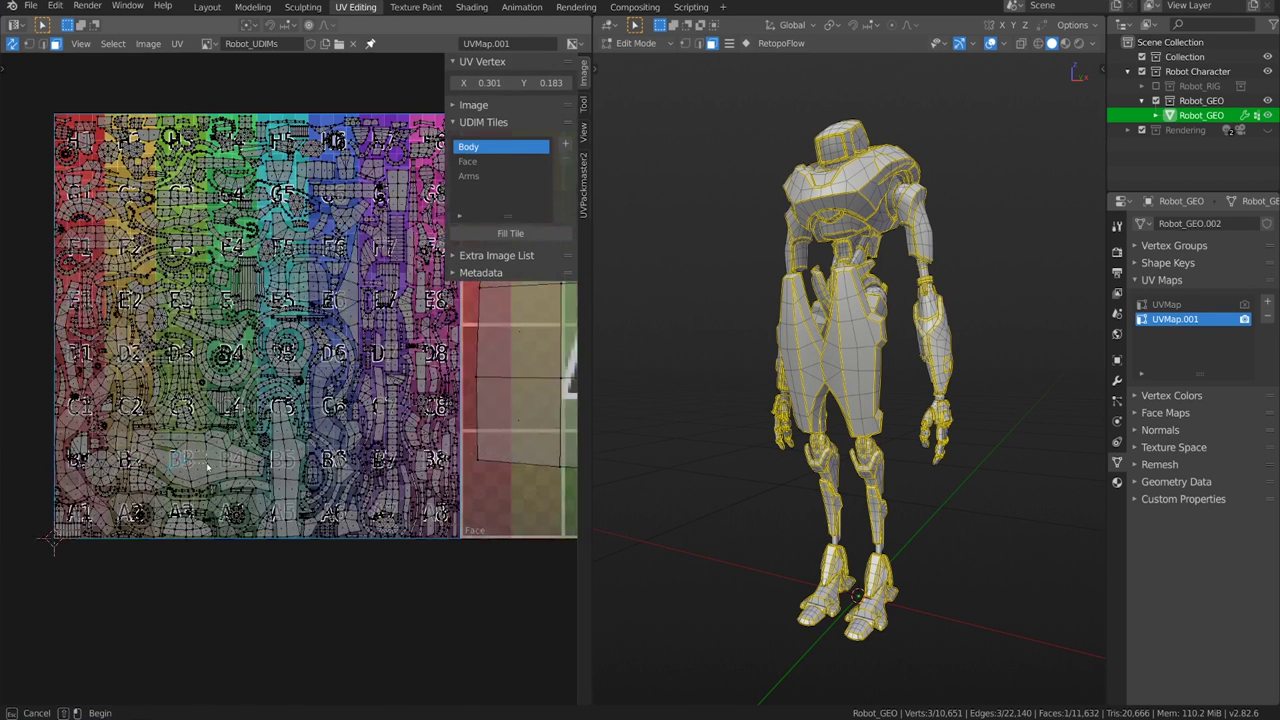
{"action": "key", "text": "ctrl+l"}
{"action": "scroll", "coordinate": [210, 467], "scroll_direction": "down", "scroll_amount": 2}
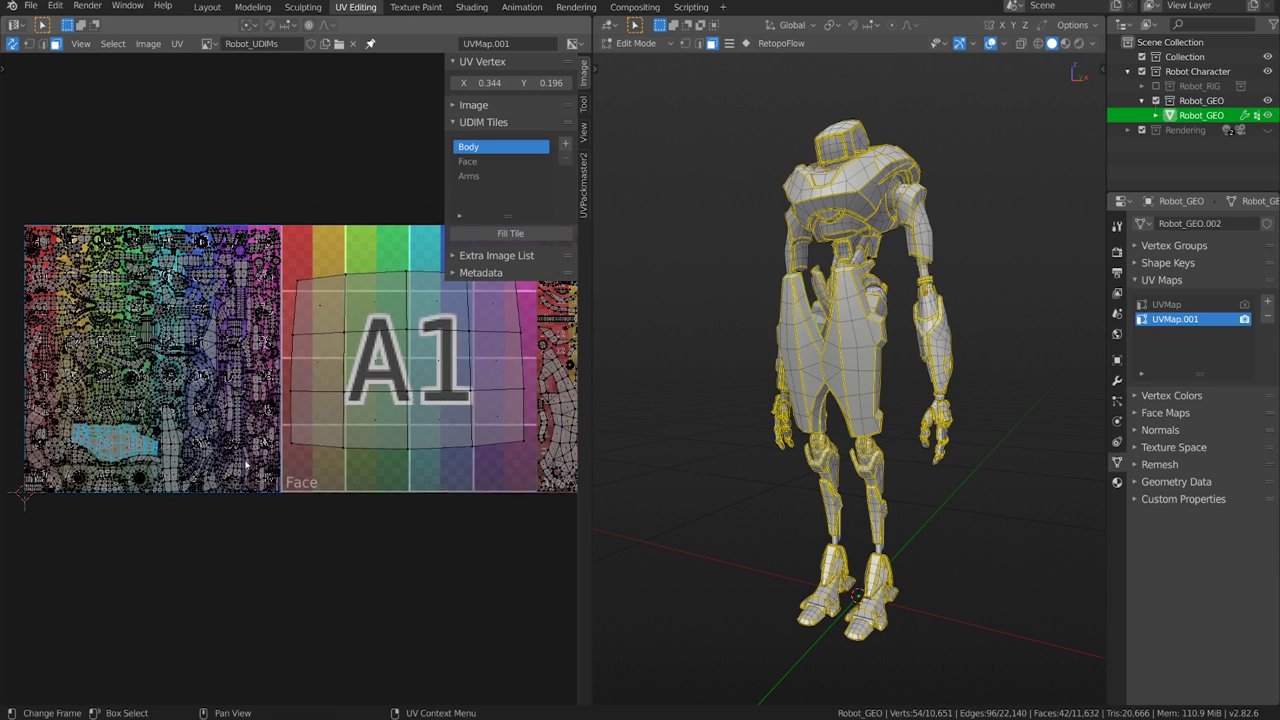
{"action": "key", "text": "g"}
{"action": "key", "text": "x"}
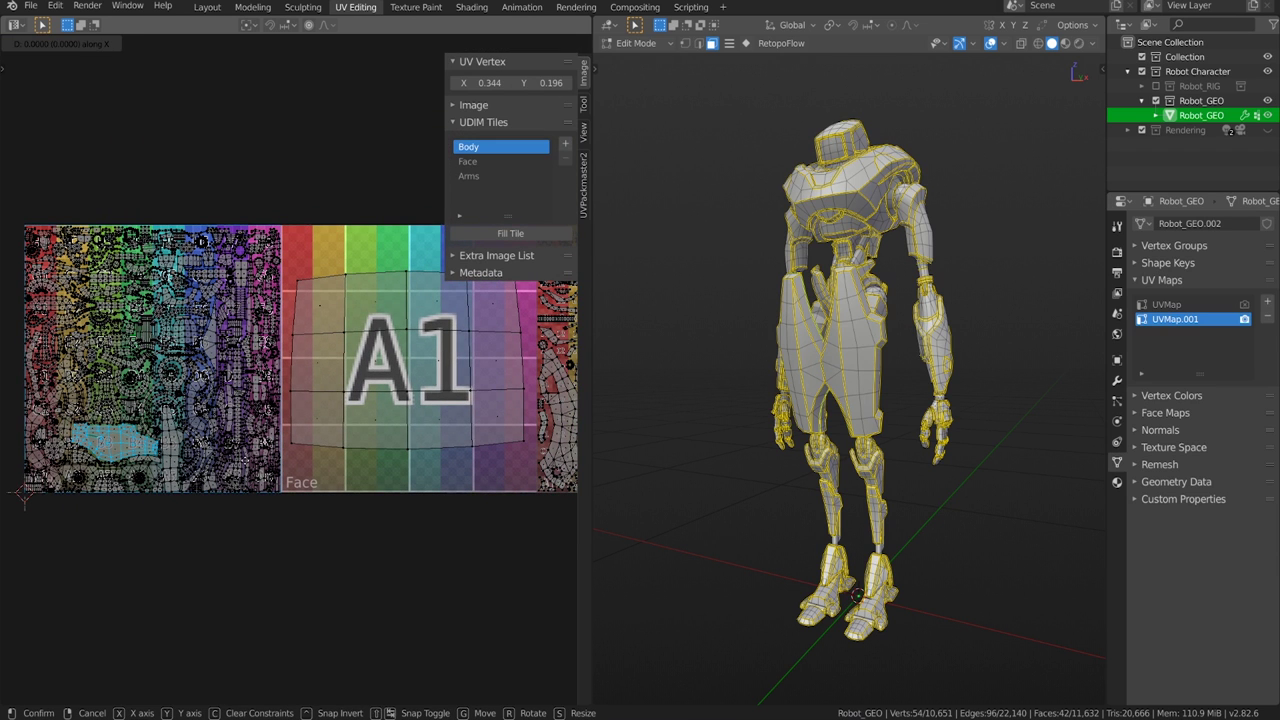
{"action": "key", "text": "1"}
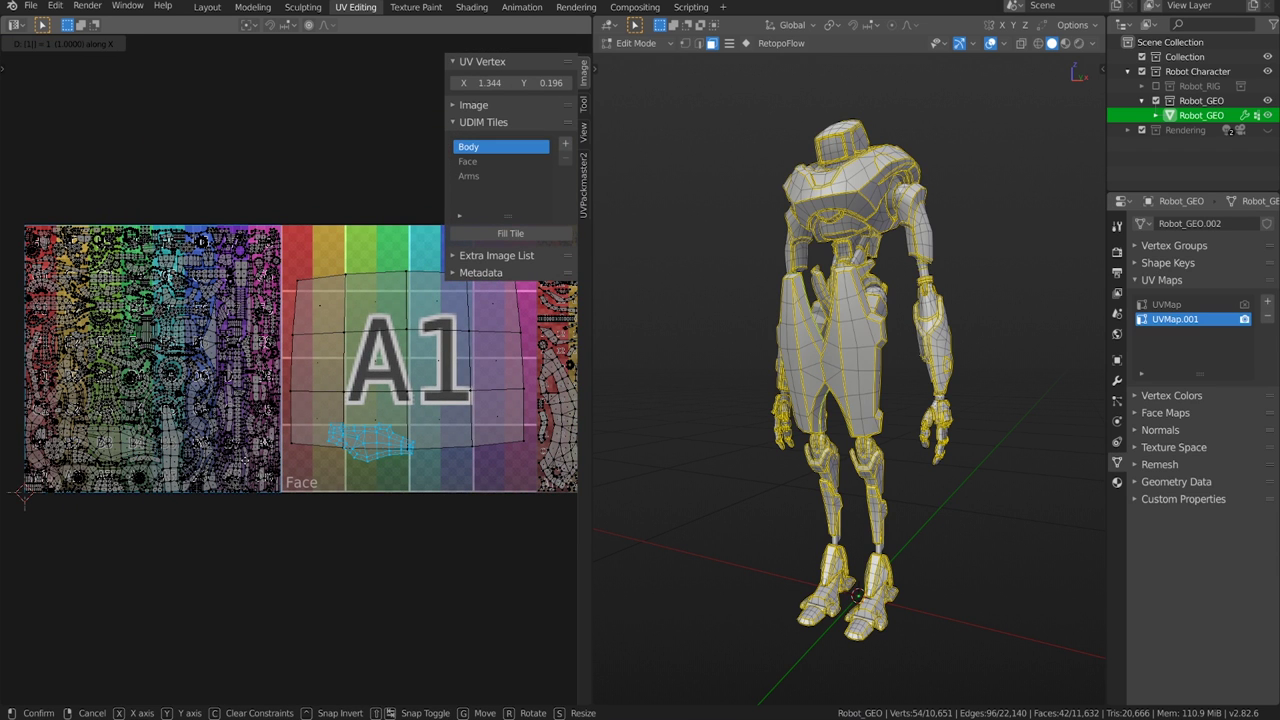
{"action": "key", "text": "Escape"}
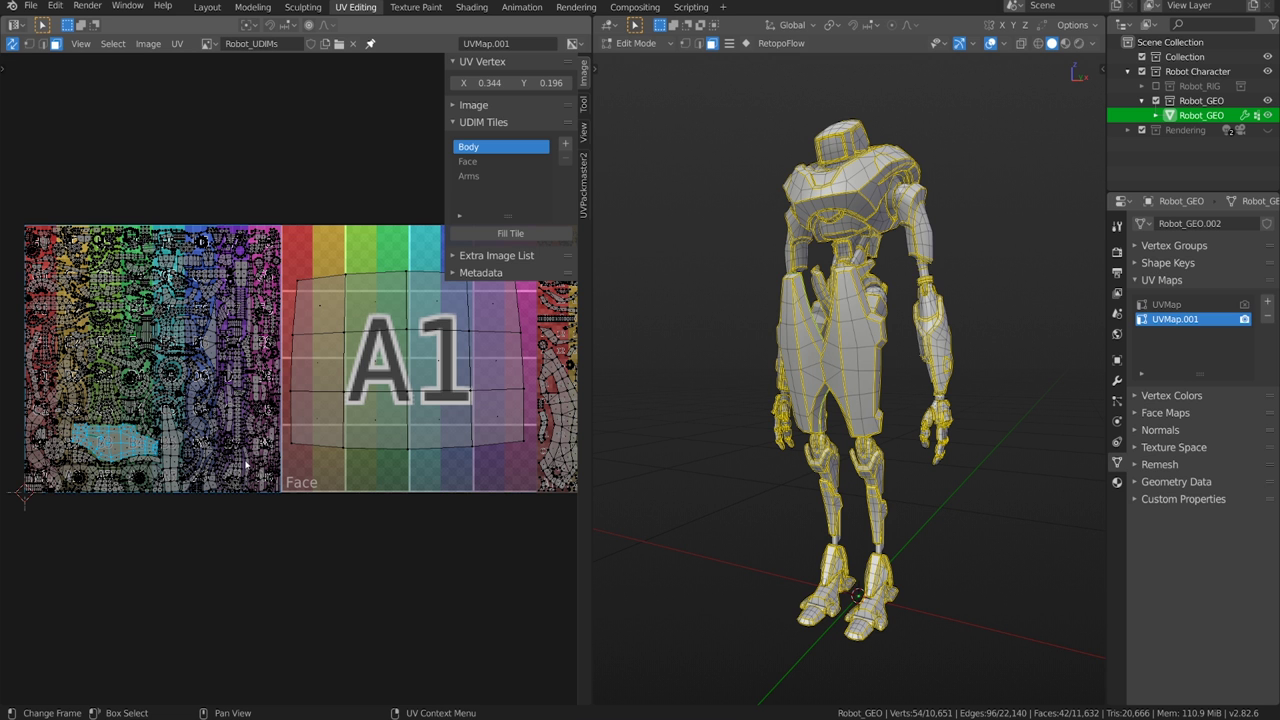
Save the tiled robot image into the textures folder as Robot_UDIM.1001.png
{"action": "left_click", "coordinate": [148, 44]}
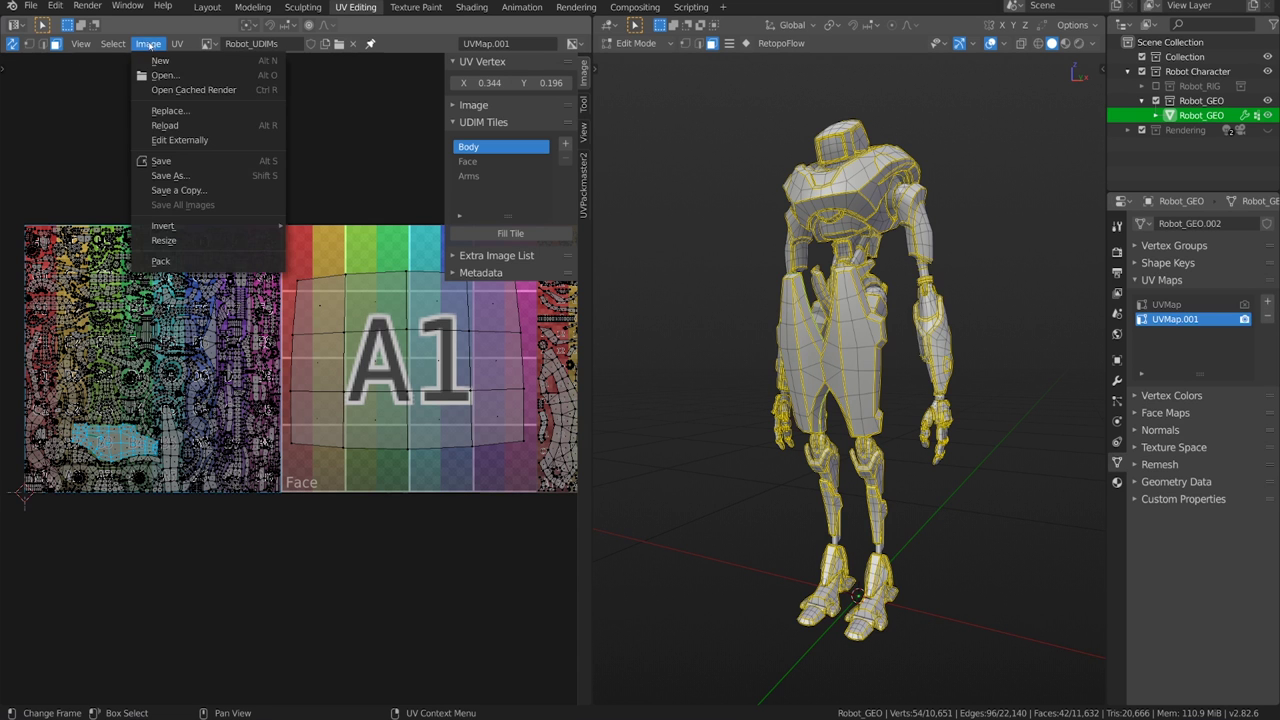
{"action": "left_click", "coordinate": [170, 175]}
{"action": "double_click", "coordinate": [433, 172]}
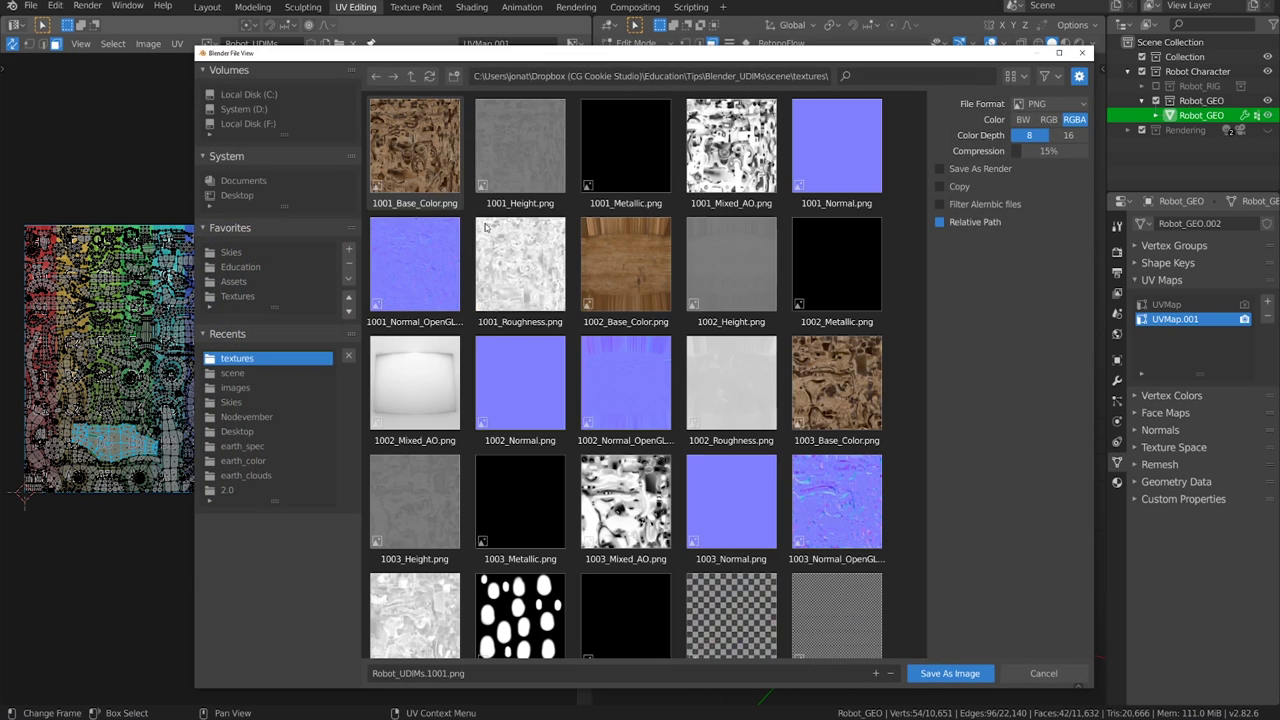
{"action": "scroll", "coordinate": [925, 445], "scroll_direction": "down", "scroll_amount": 2}
{"action": "left_click", "coordinate": [421, 673]}
{"action": "key", "text": "Delete"}
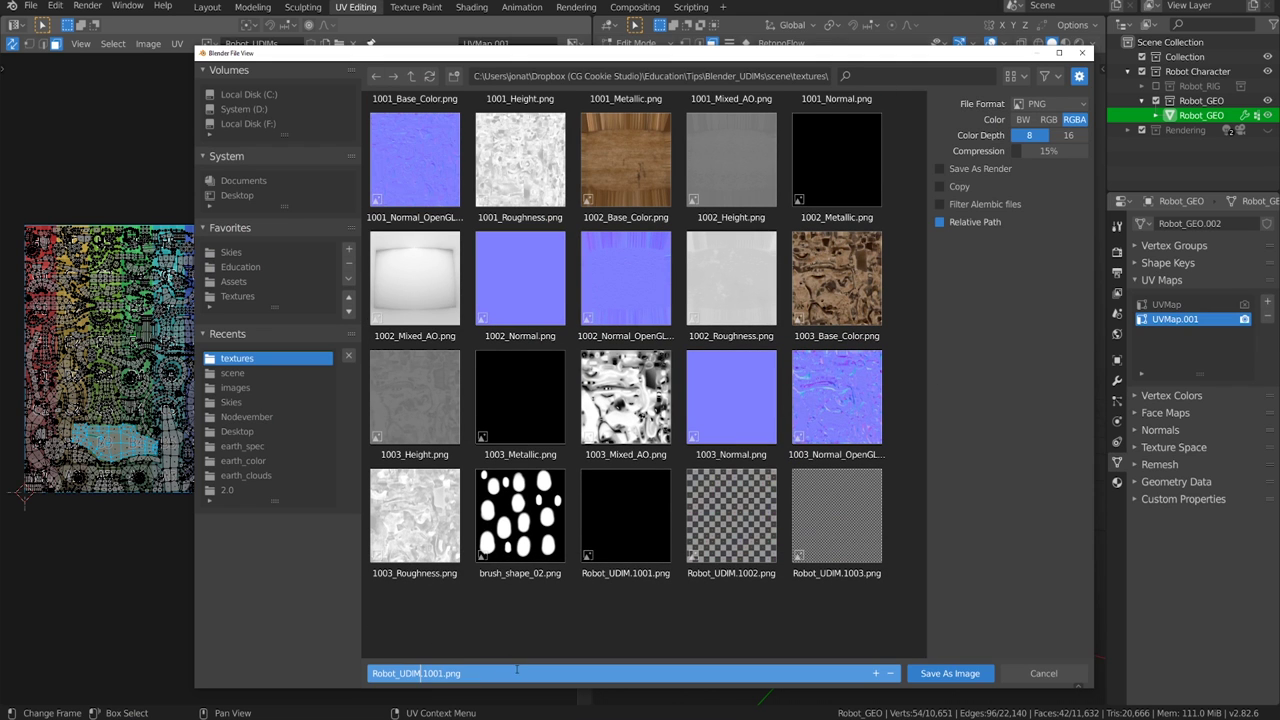
{"action": "key", "text": "Return"}
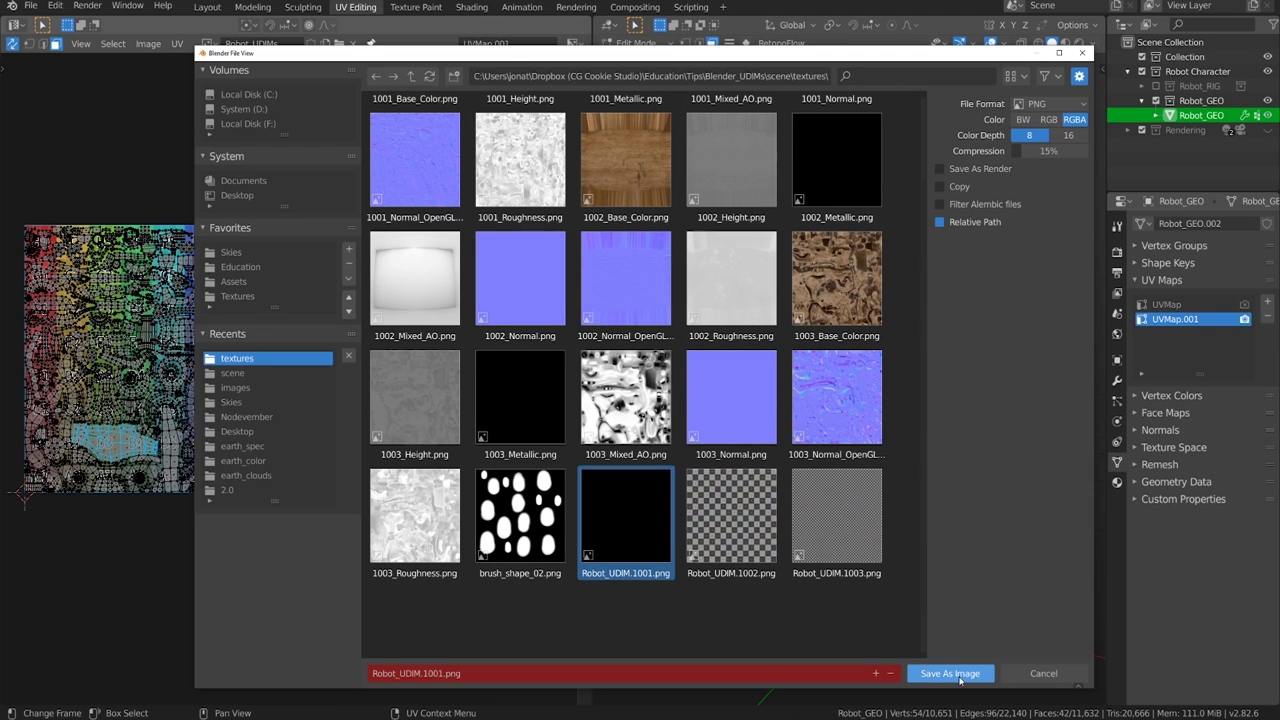
{"action": "left_click", "coordinate": [950, 673]}
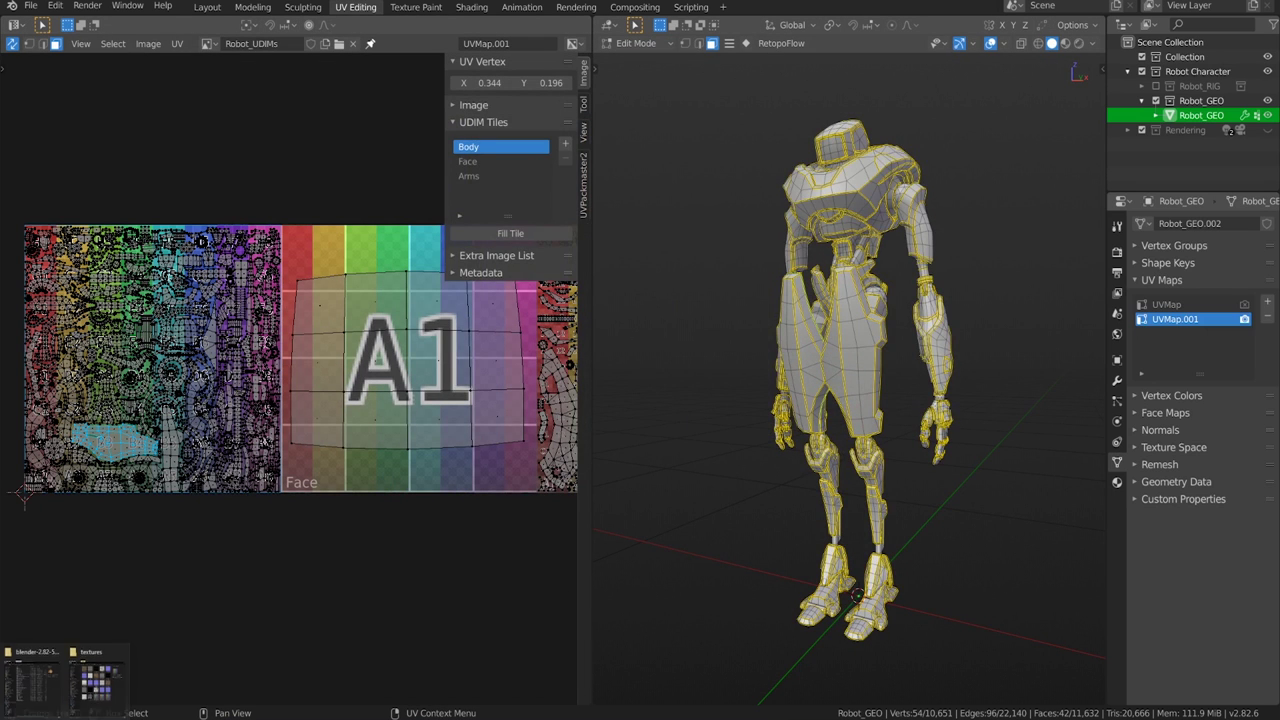
Confirm in File Explorer that Robot_UDIM.1001, 1002 and 1003.png are in textures
{"action": "left_click", "coordinate": [96, 680]}
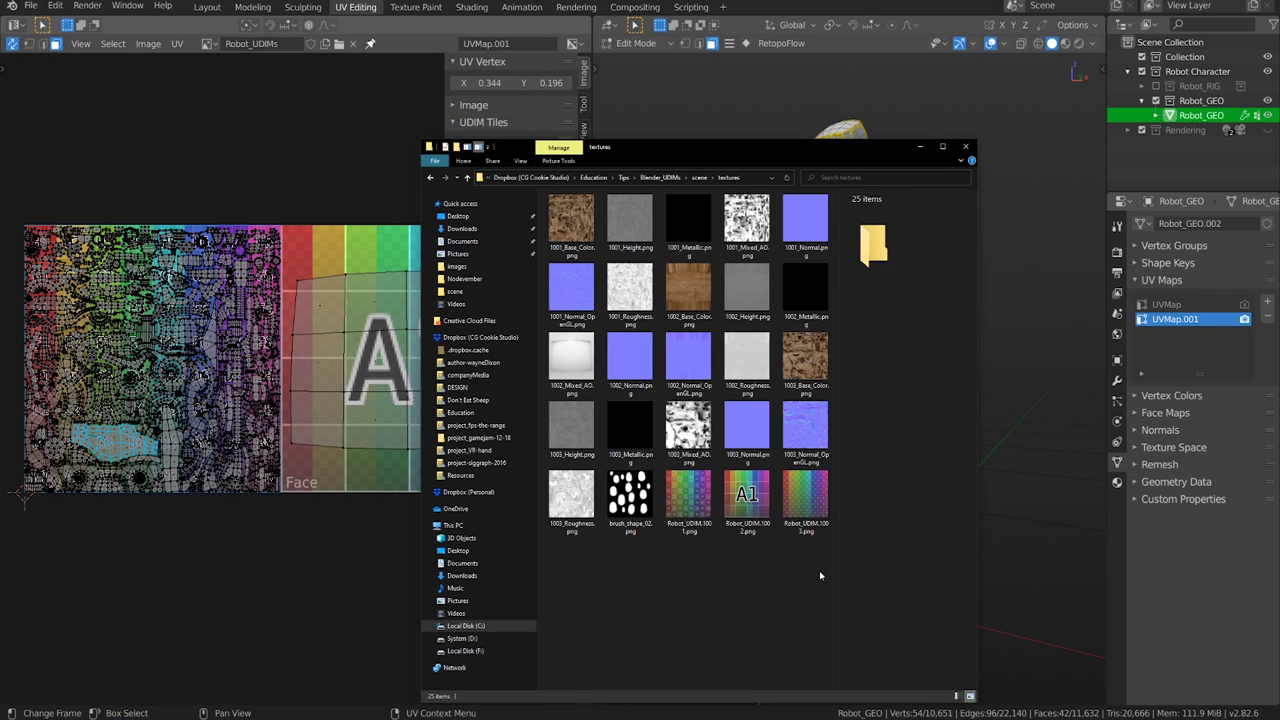
{"action": "left_click_drag", "start_coordinate": [819, 575], "coordinate": [668, 472]}
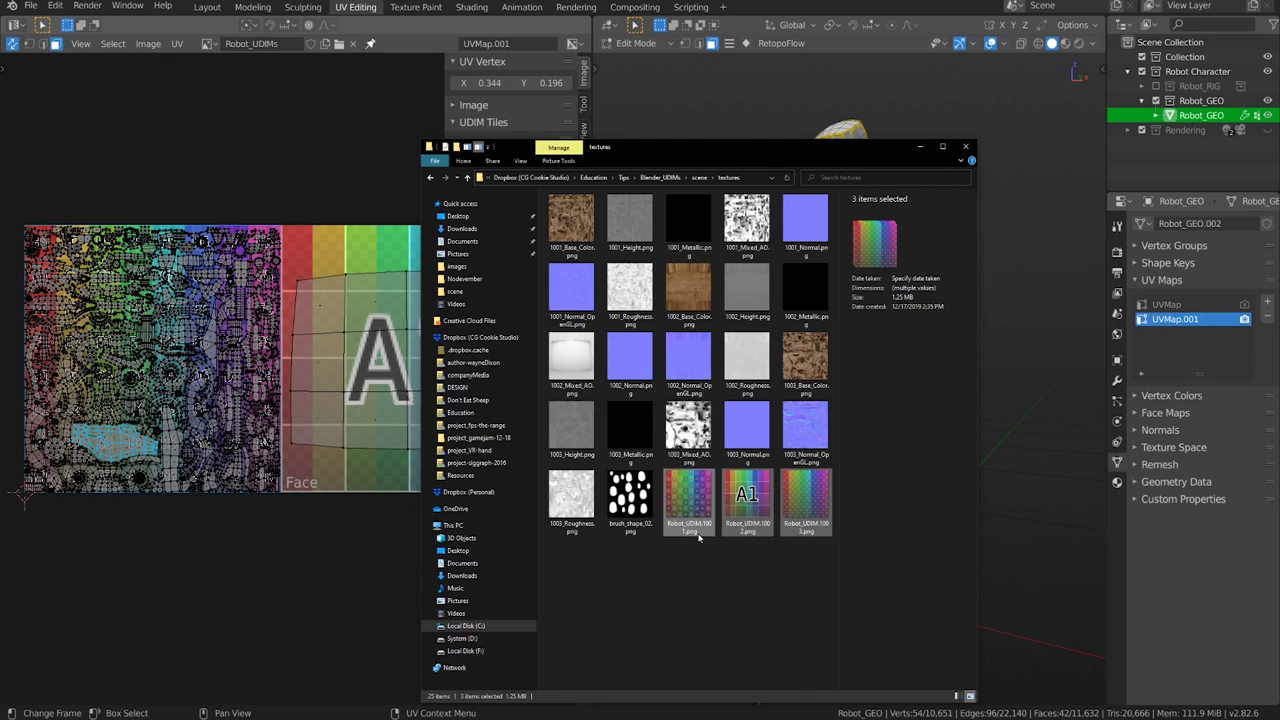
{"action": "left_click", "coordinate": [799, 569]}
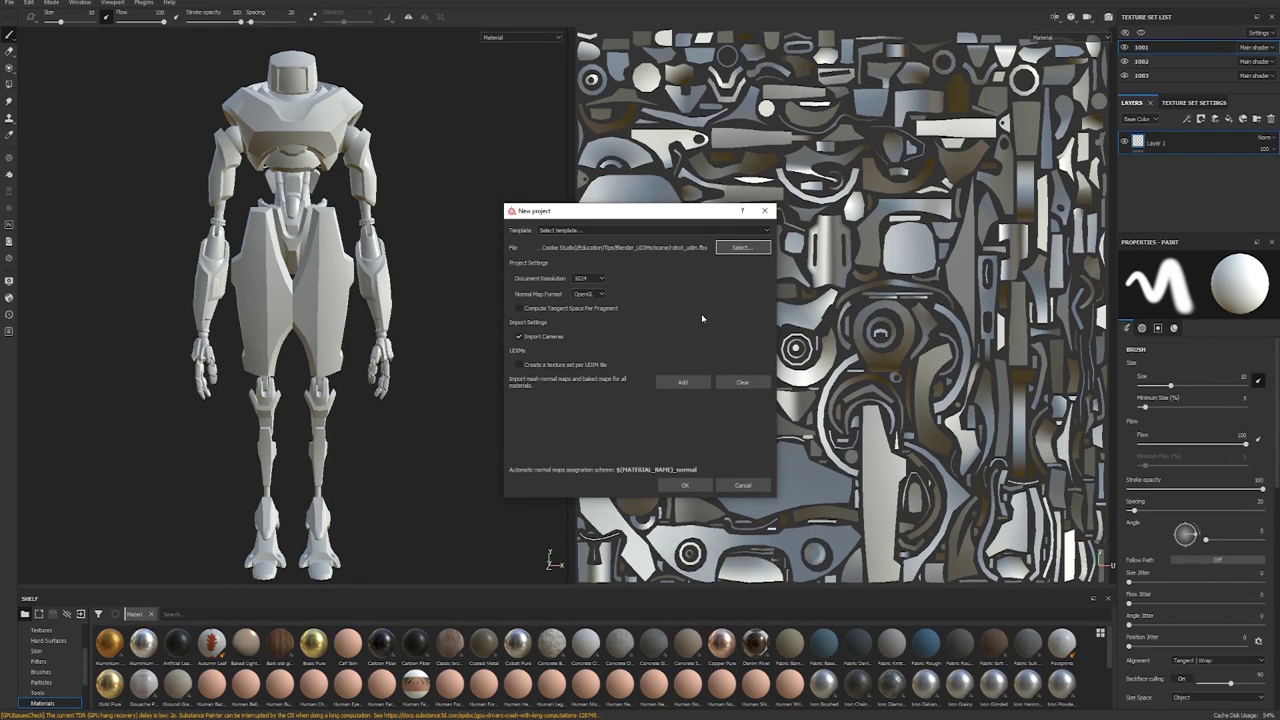
Create the new robot project with a texture set per UDIM tile, saving the previous project
{"action": "left_click", "coordinate": [555, 366]}
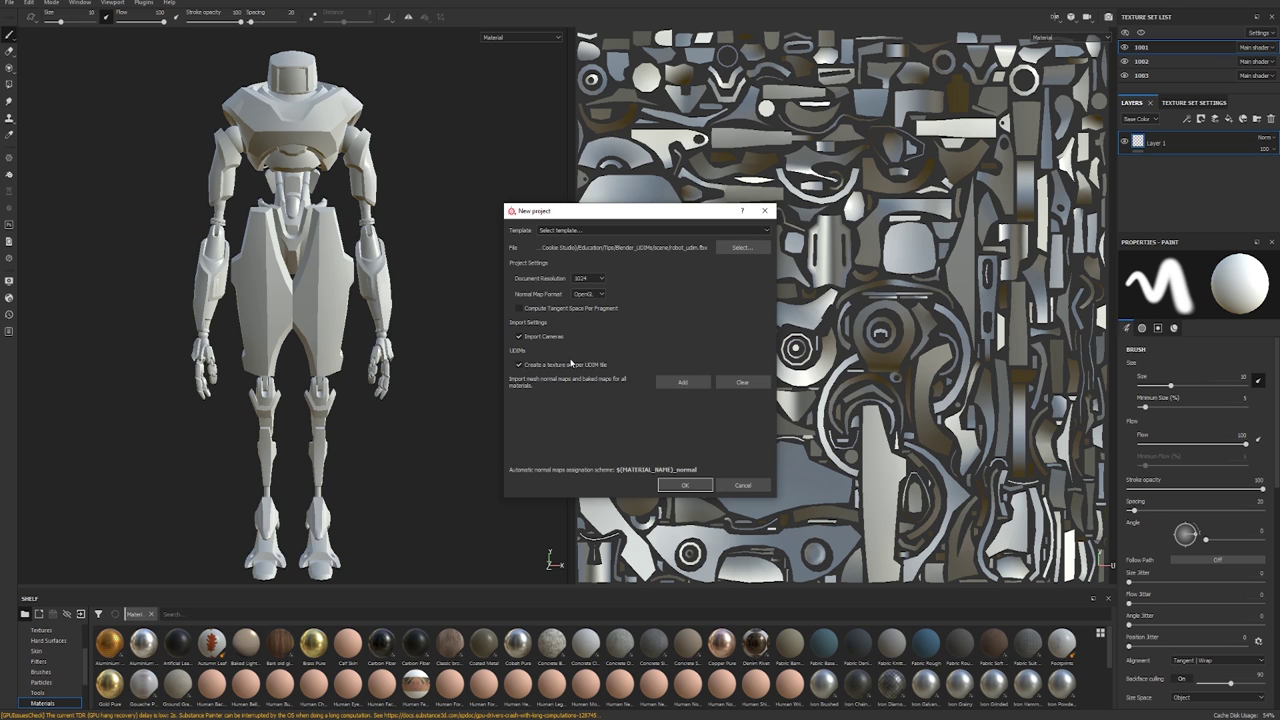
{"action": "left_click", "coordinate": [698, 488]}
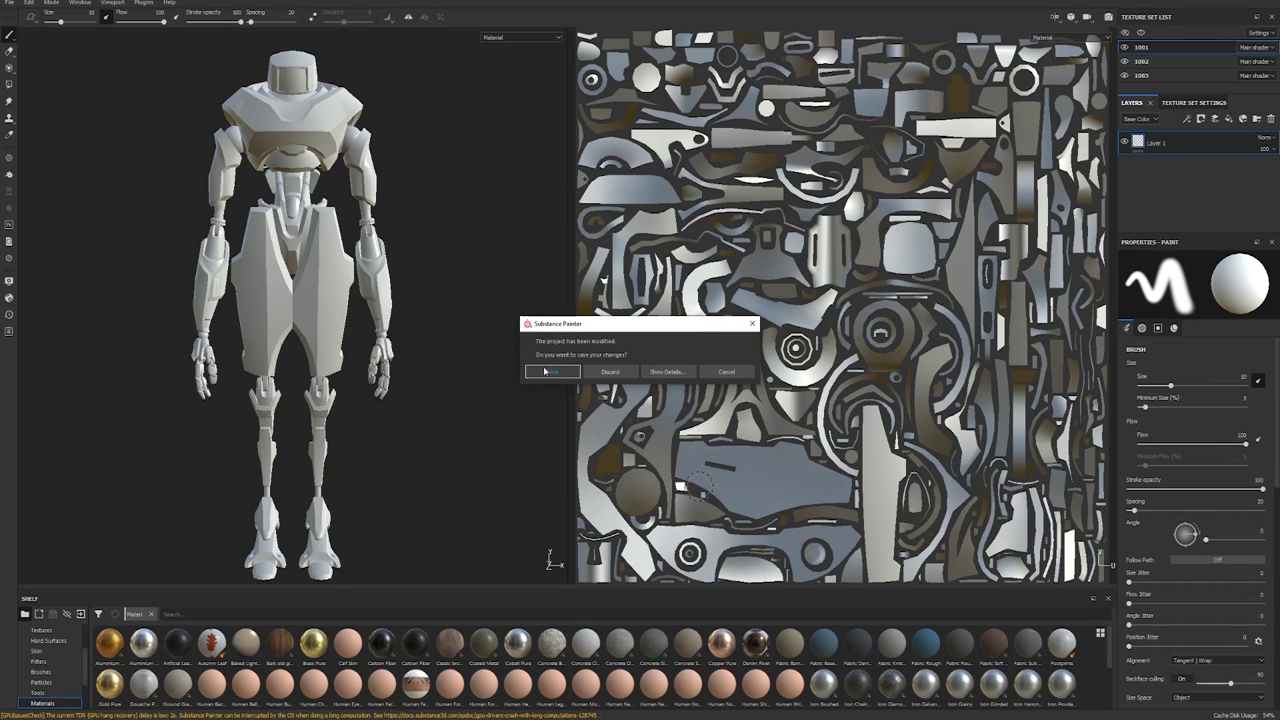
{"action": "left_click", "coordinate": [553, 372]}
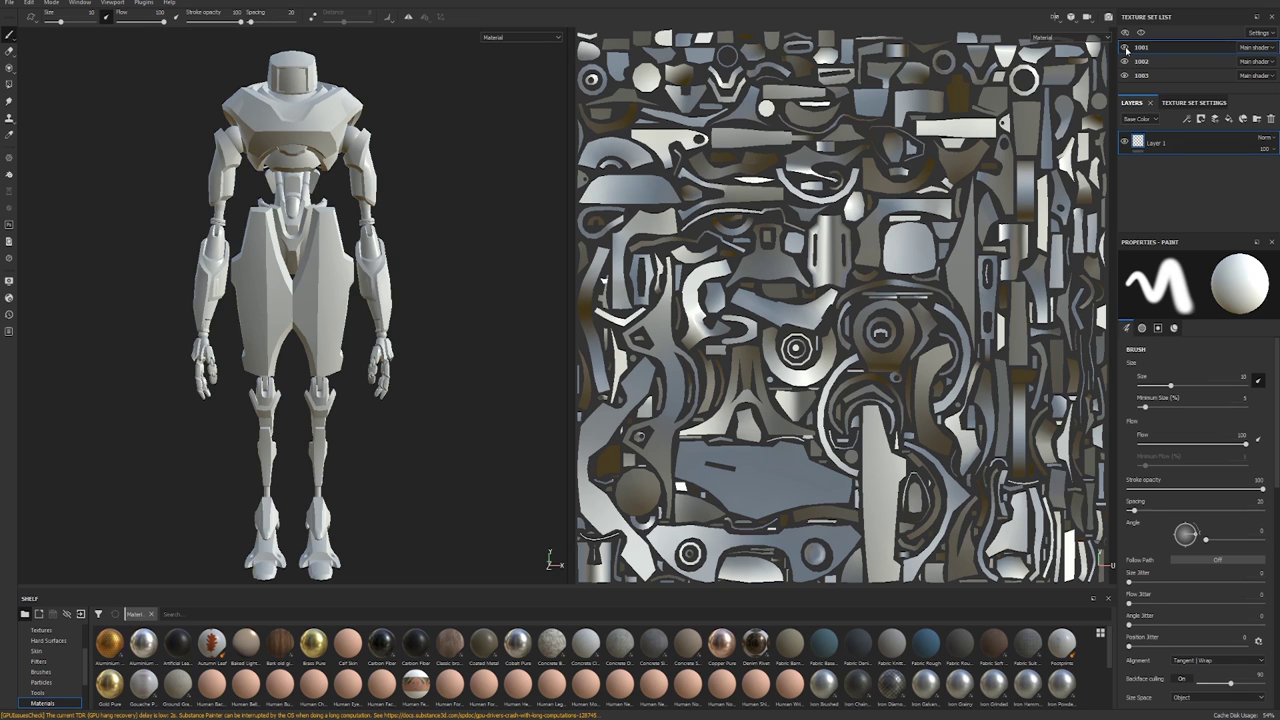
Toggle texture set 1001's visibility to inspect it, then apply the bark material to the body
{"action": "left_click", "coordinate": [1125, 48]}
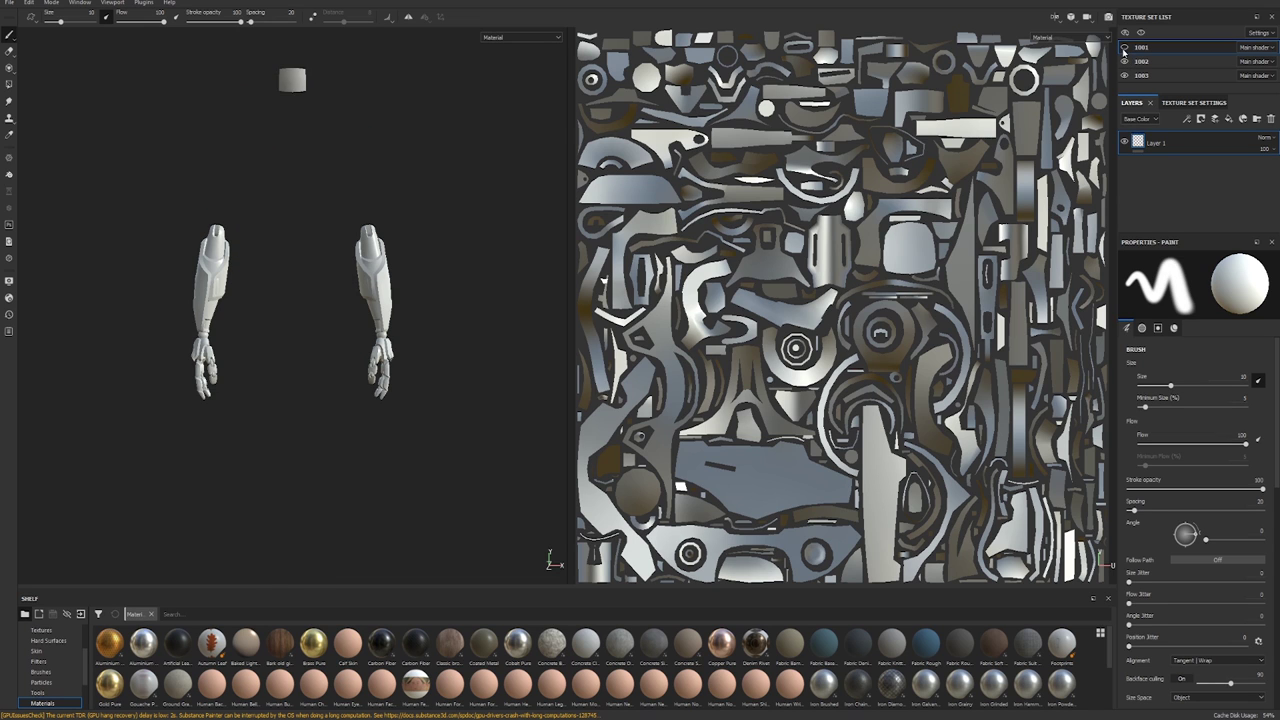
{"action": "left_click", "coordinate": [1125, 48]}
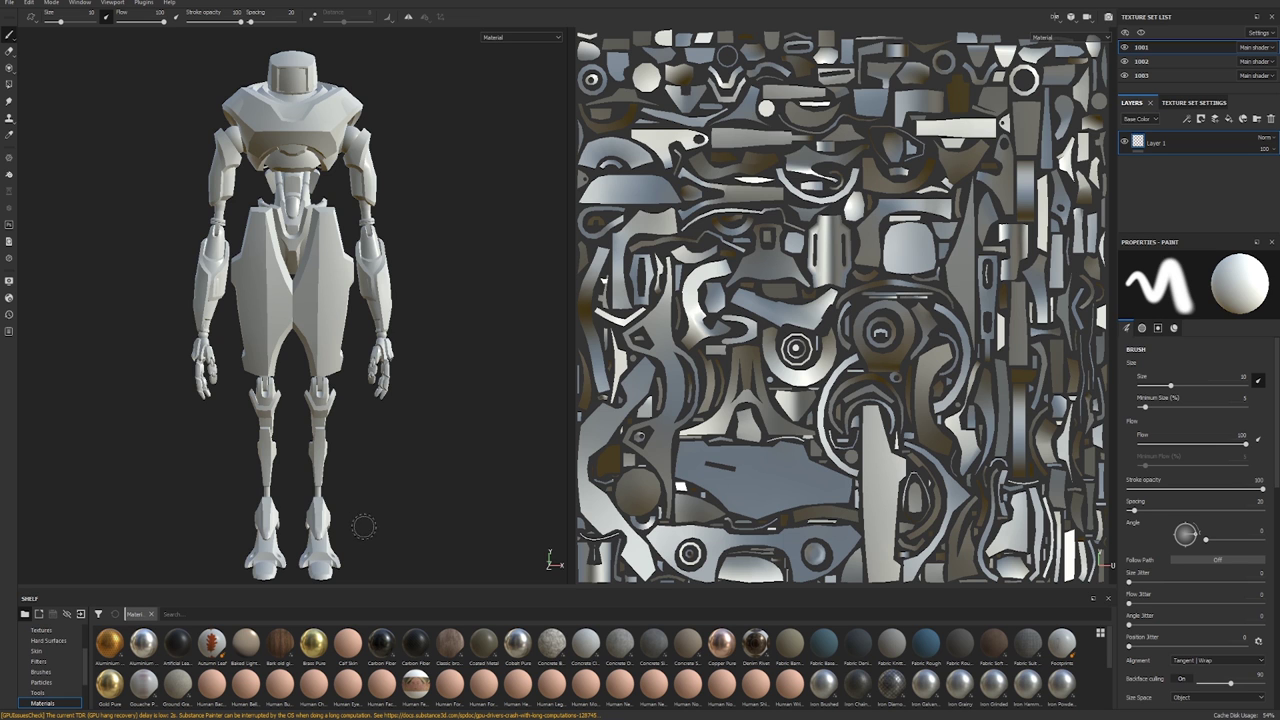
{"action": "left_click_drag", "start_coordinate": [279, 643], "coordinate": [332, 291]}
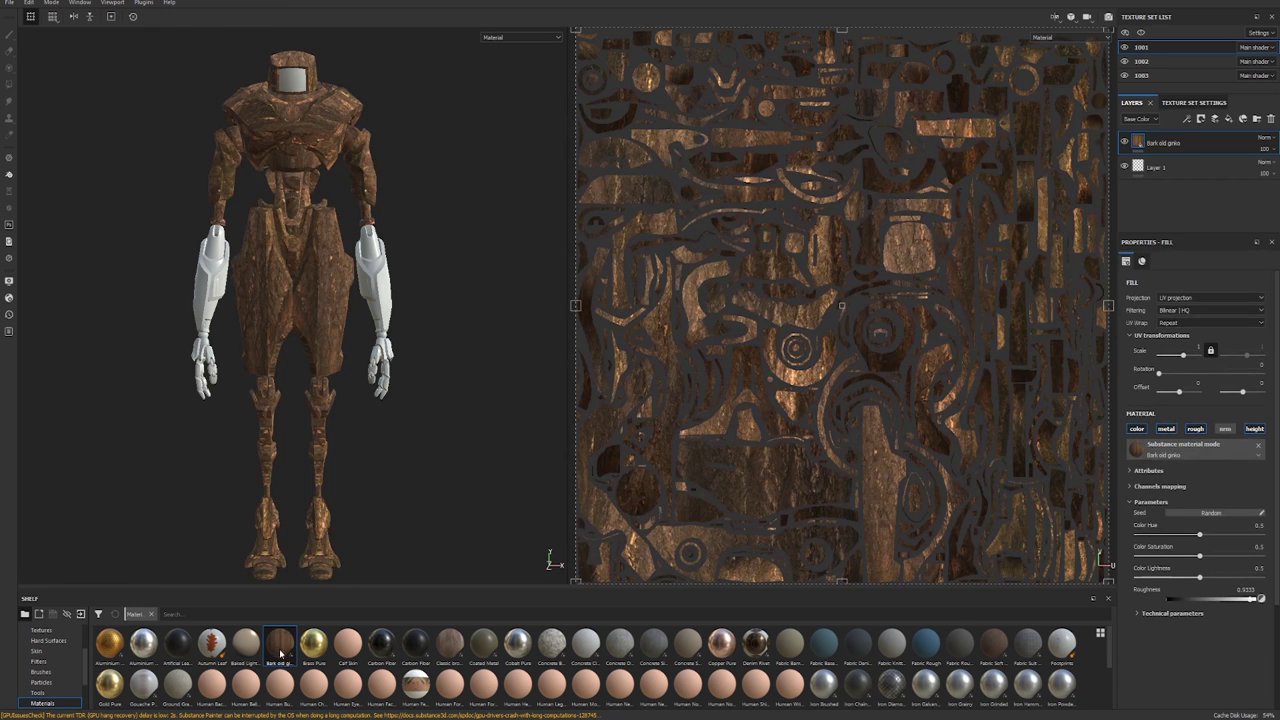
Drag the bark material from the Shelf onto the robot's arms
{"action": "left_click_drag", "start_coordinate": [279, 643], "coordinate": [395, 150]}
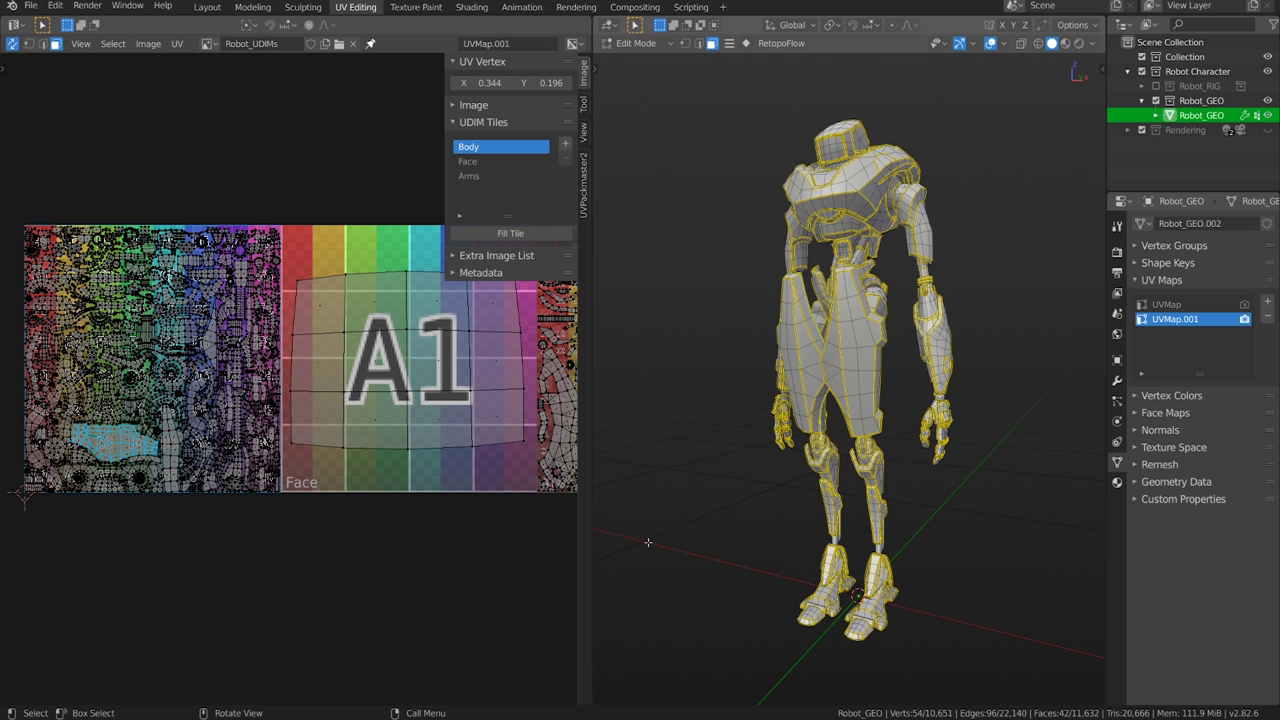
Switch to the Shading workspace and set the viewport to Material Preview
{"action": "left_click", "coordinate": [472, 7]}
{"action": "middle_click_drag", "start_coordinate": [698, 520], "coordinate": [737, 514]}
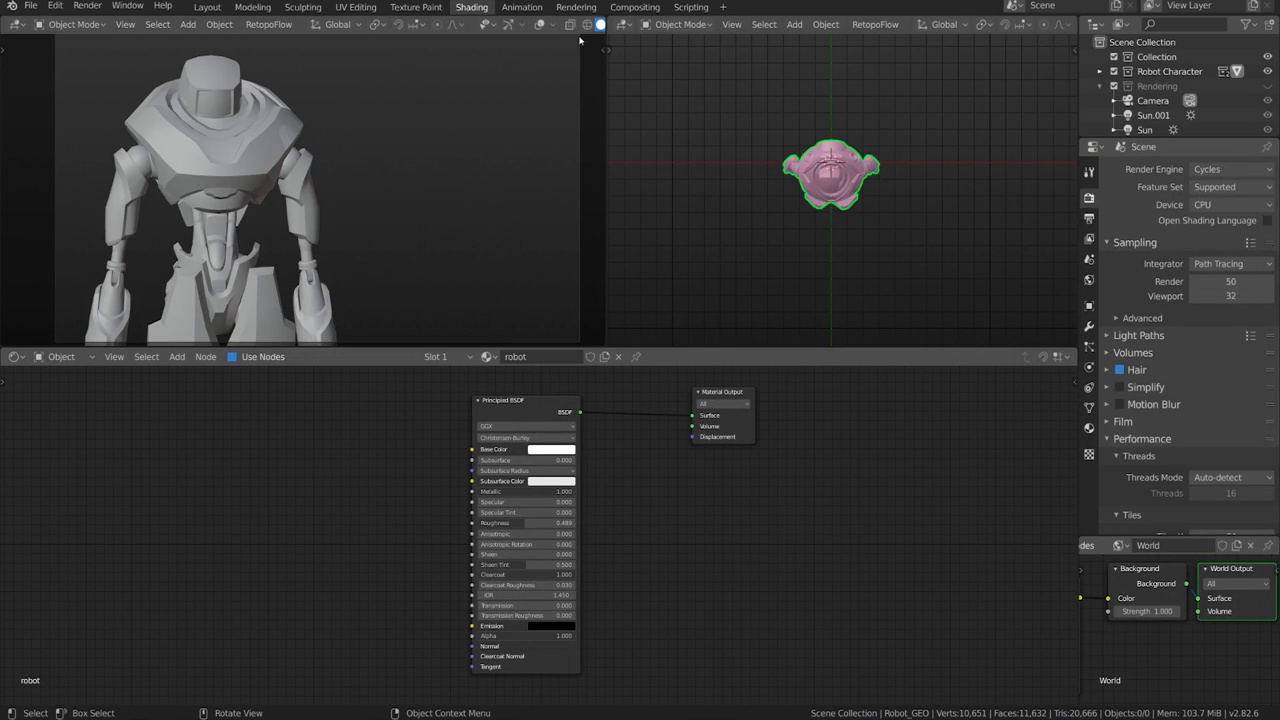
{"action": "scroll", "coordinate": [565, 24], "scroll_direction": "down", "scroll_amount": 2}
{"action": "left_click", "coordinate": [565, 24]}
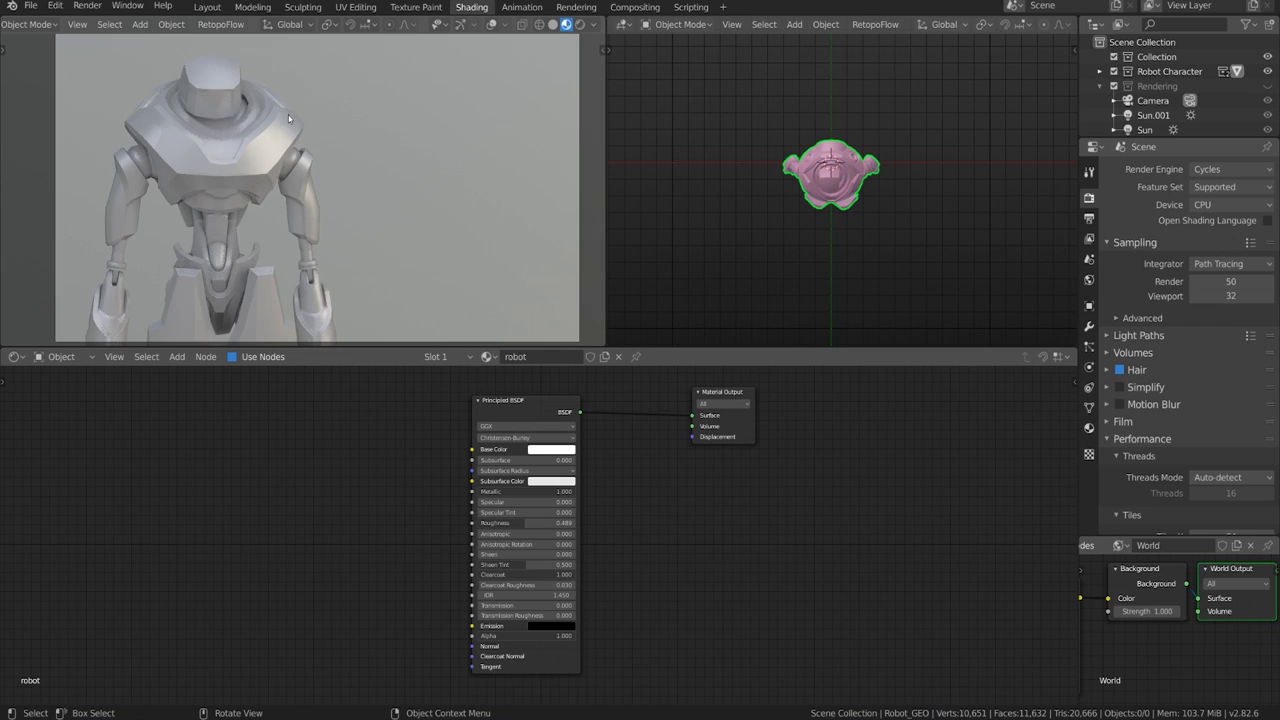
{"action": "scroll", "coordinate": [412, 551], "scroll_direction": "up", "scroll_amount": 1}
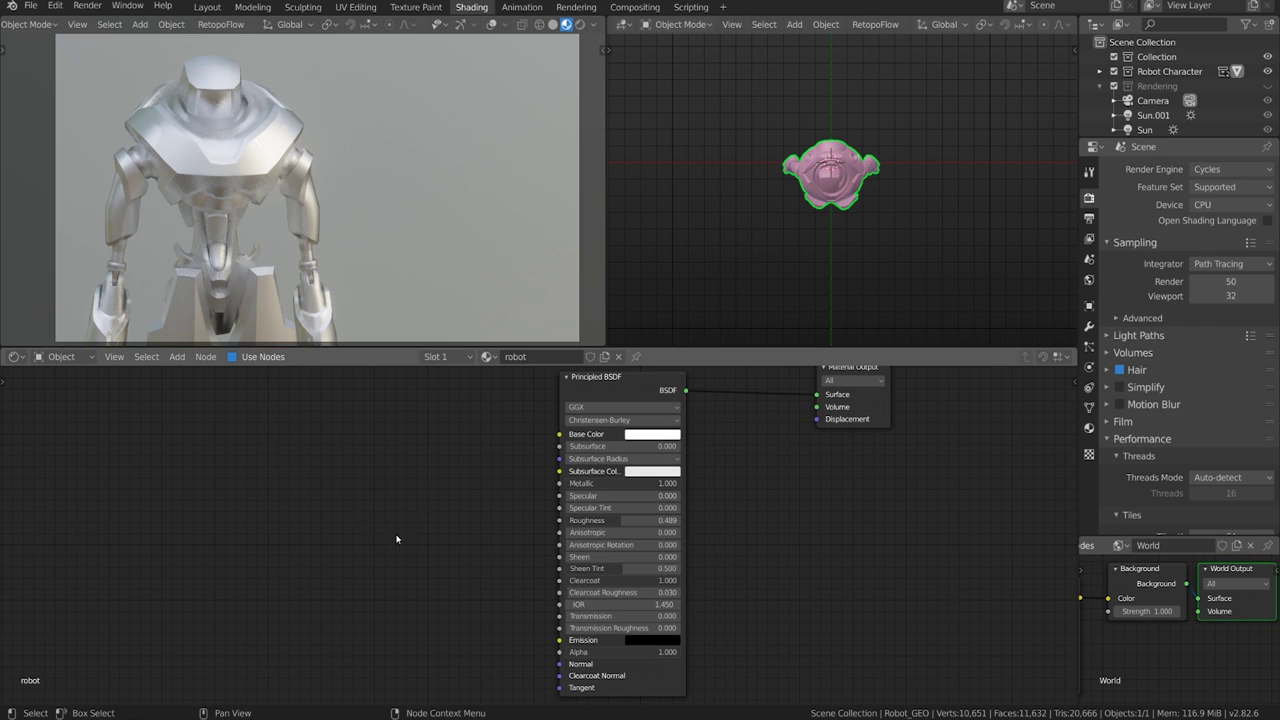
Add an Image Texture node using Robot_UDIMs and connect its Color to Base Color
{"action": "key", "text": "shift+a"}
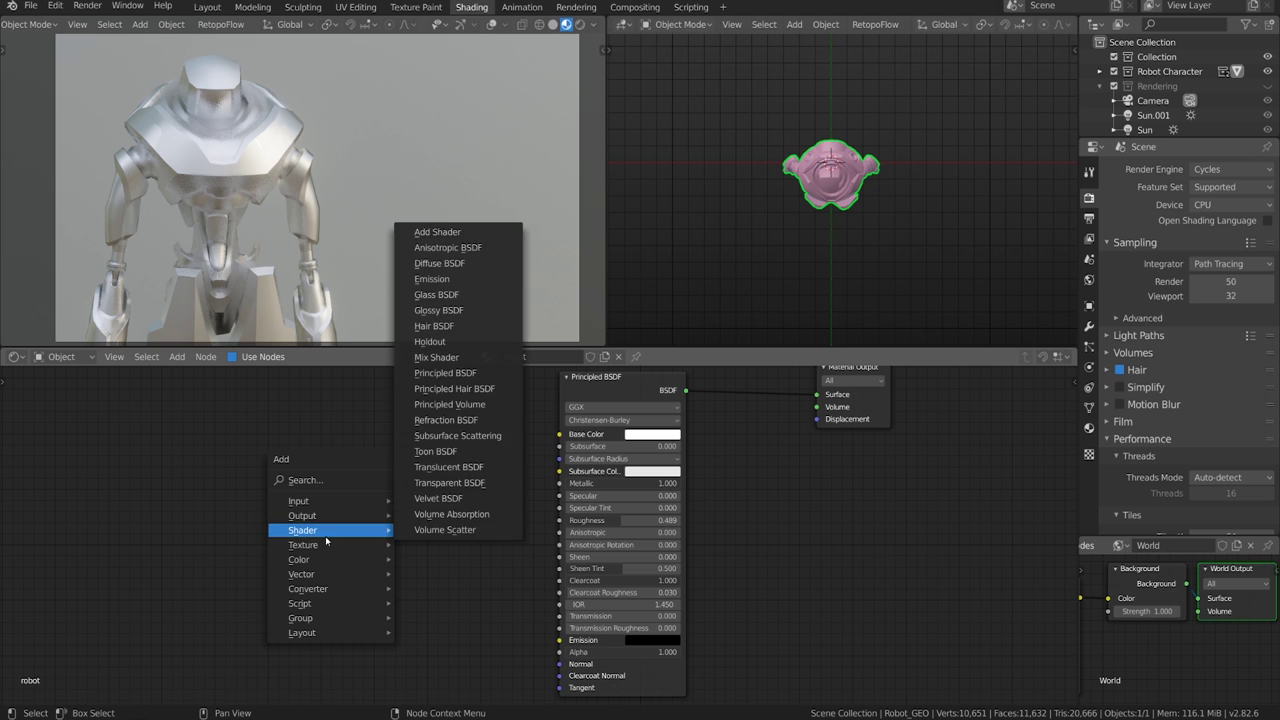
{"action": "mouse_move", "coordinate": [320, 543]}
{"action": "left_click", "coordinate": [442, 419]}
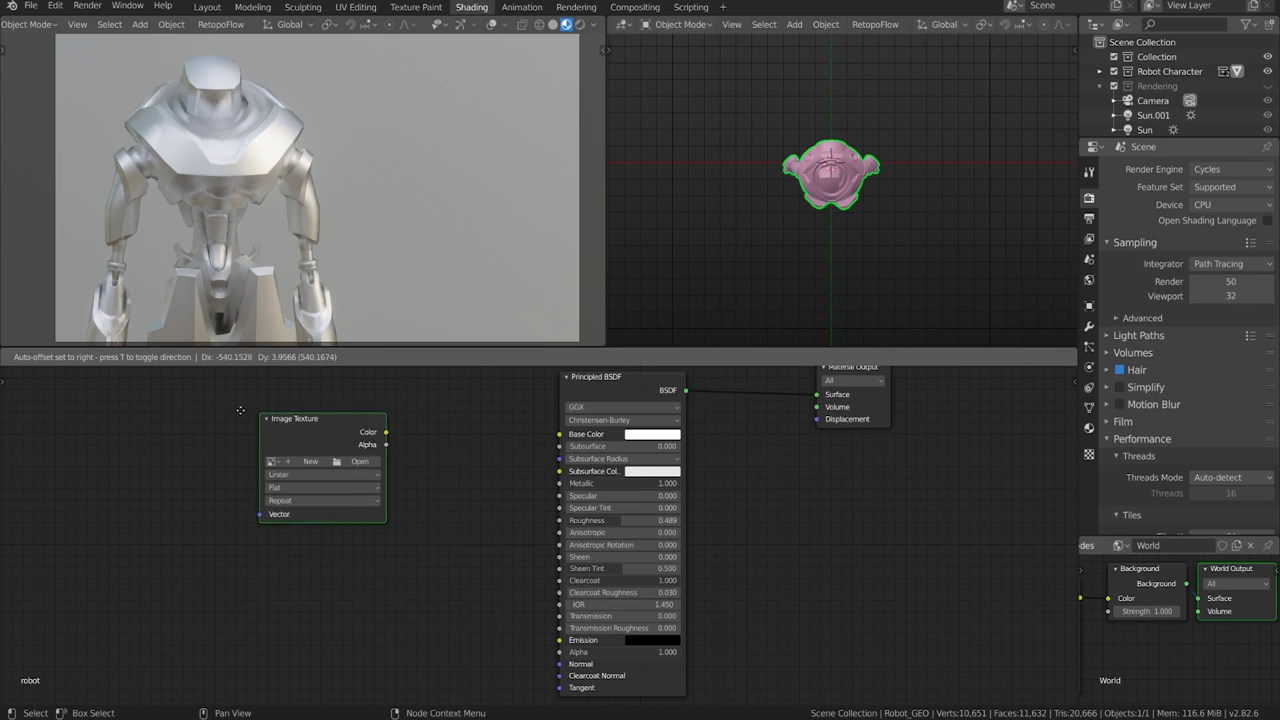
{"action": "left_click", "coordinate": [240, 445]}
{"action": "scroll", "coordinate": [240, 445], "scroll_direction": "up", "scroll_amount": 2}
{"action": "left_click", "coordinate": [172, 435]}
{"action": "left_click", "coordinate": [270, 512]}
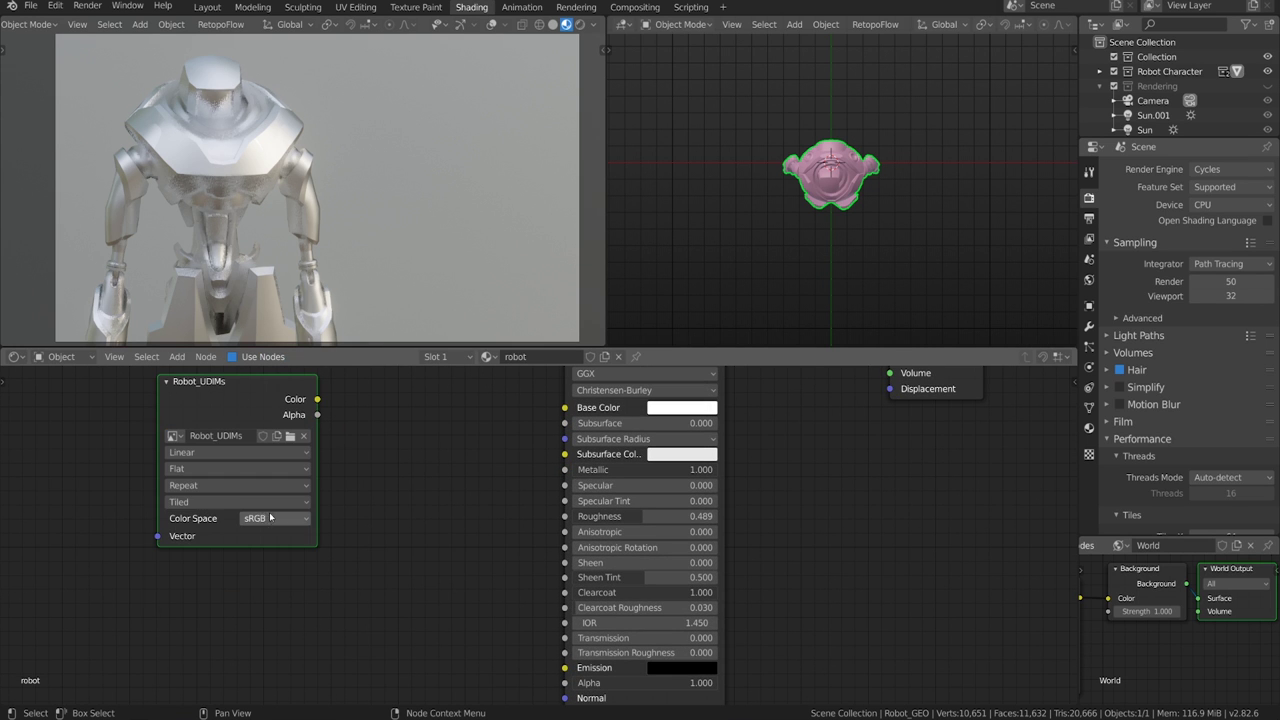
{"action": "left_click_drag", "start_coordinate": [317, 399], "coordinate": [566, 408]}
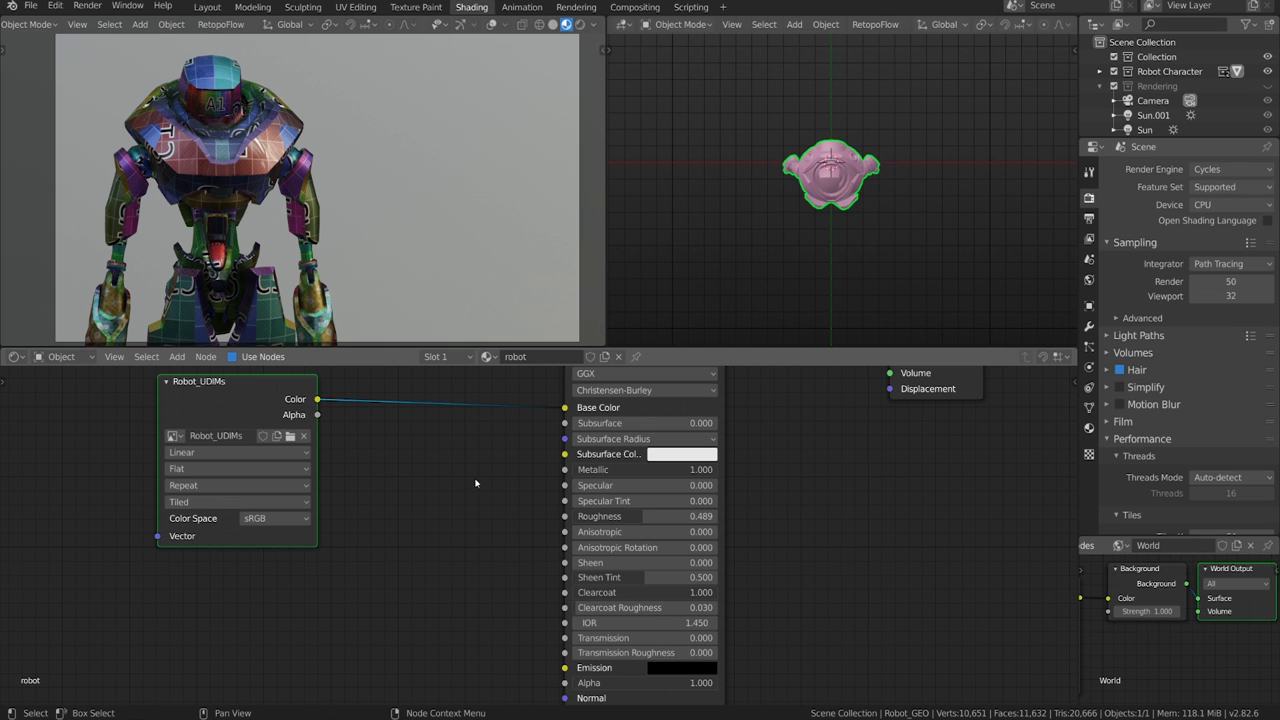
Load 1001_Base_Color.png into the robot material's Image Texture node
{"action": "left_click", "coordinate": [292, 436]}
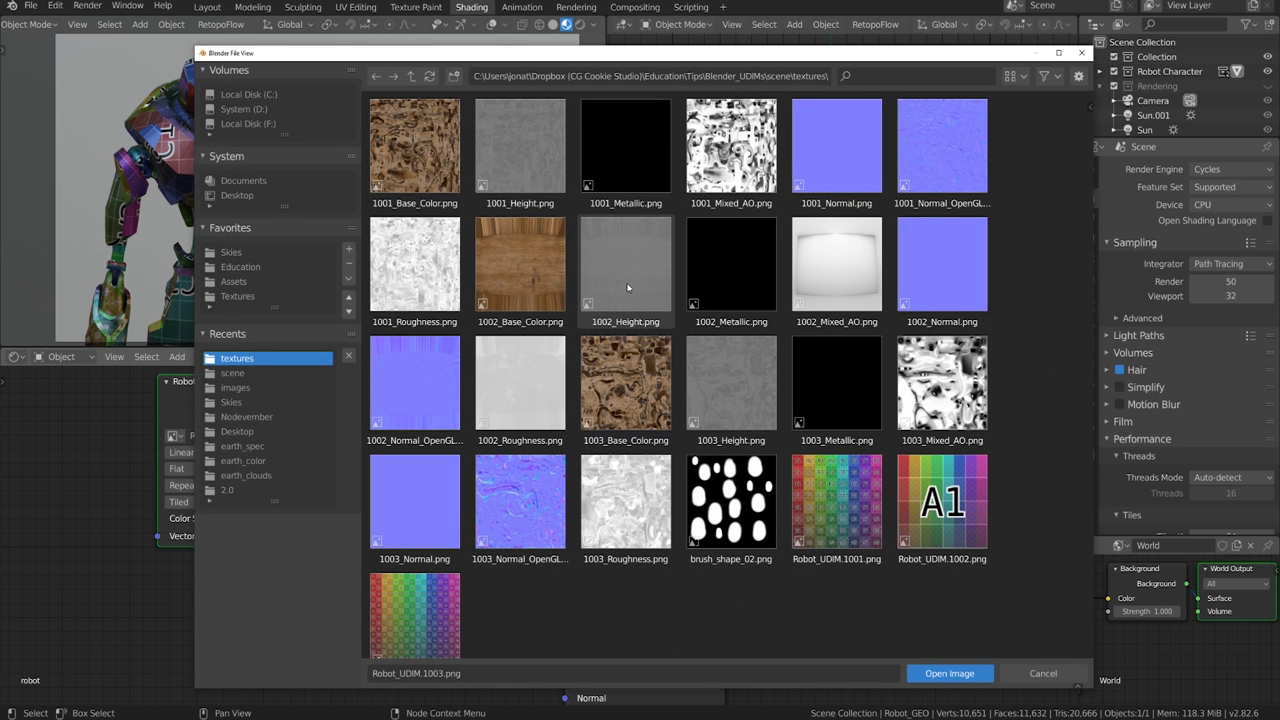
{"action": "left_click", "coordinate": [391, 134]}
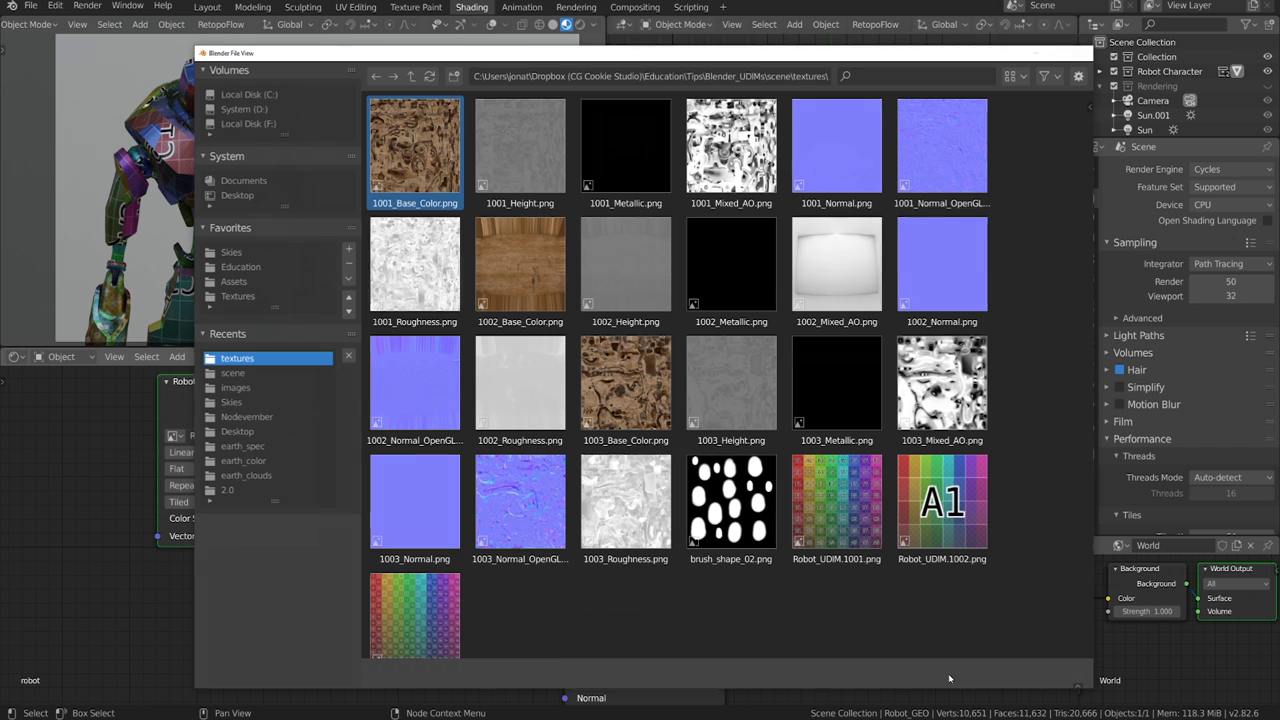
{"action": "left_click", "coordinate": [949, 673]}
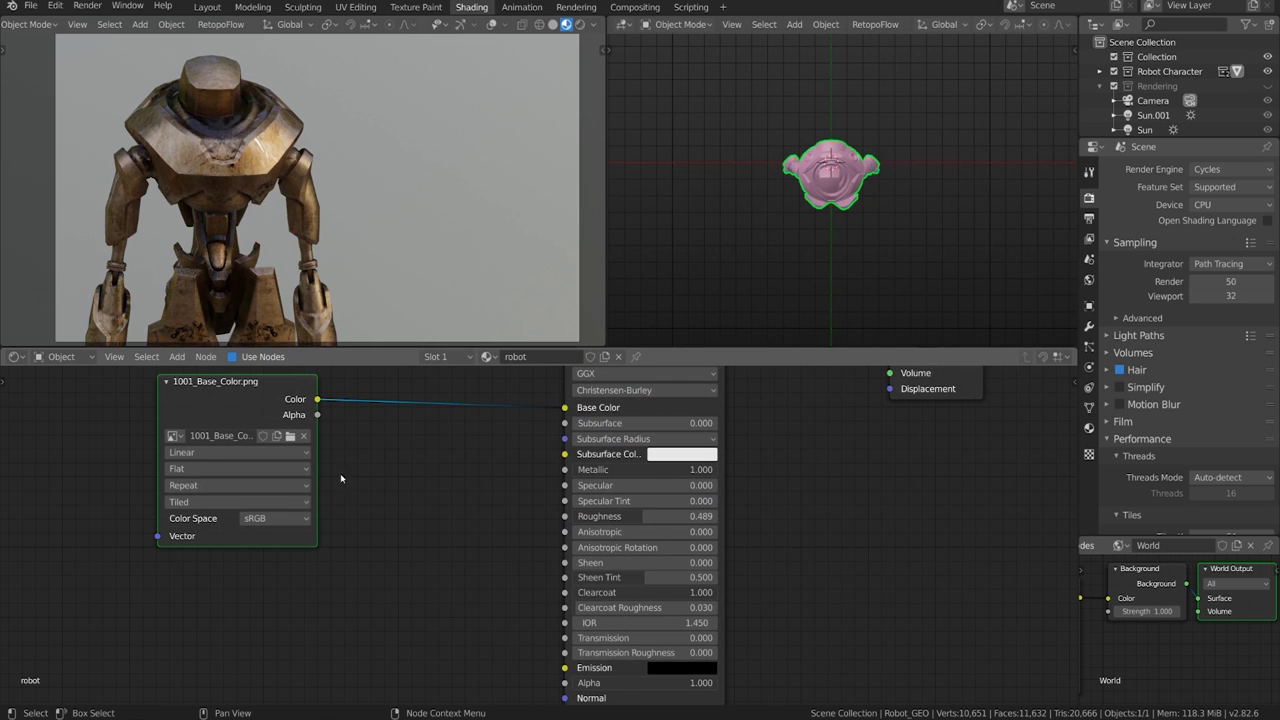